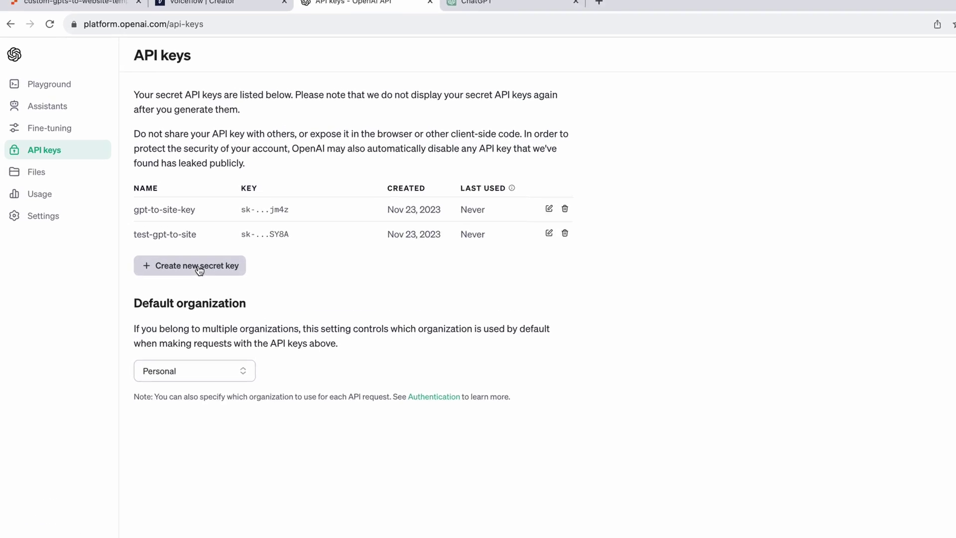
Start creating a new secret key on the OpenAI API keys page
left_click(236, 309)
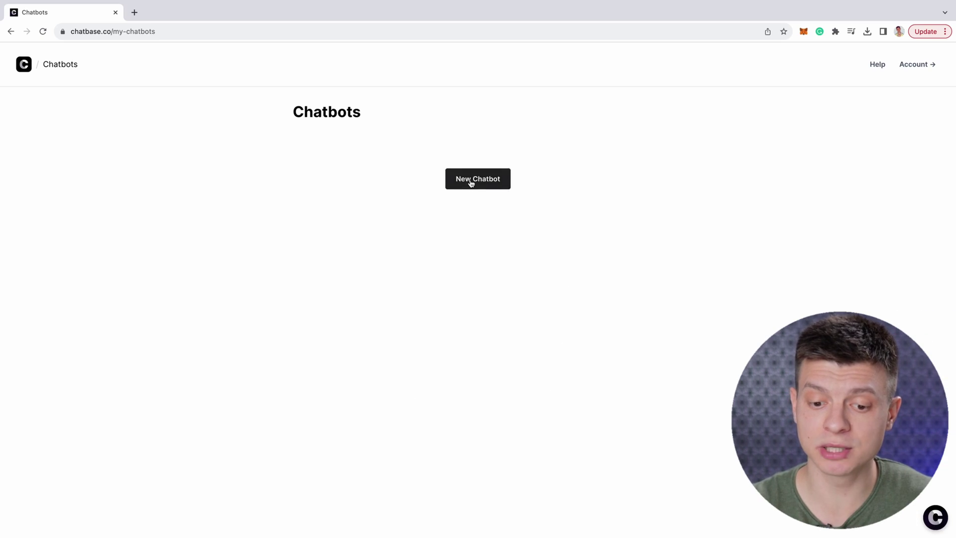
Create a new Chatbase chatbot using knowledge.docx as its data source
left_click(470, 184)
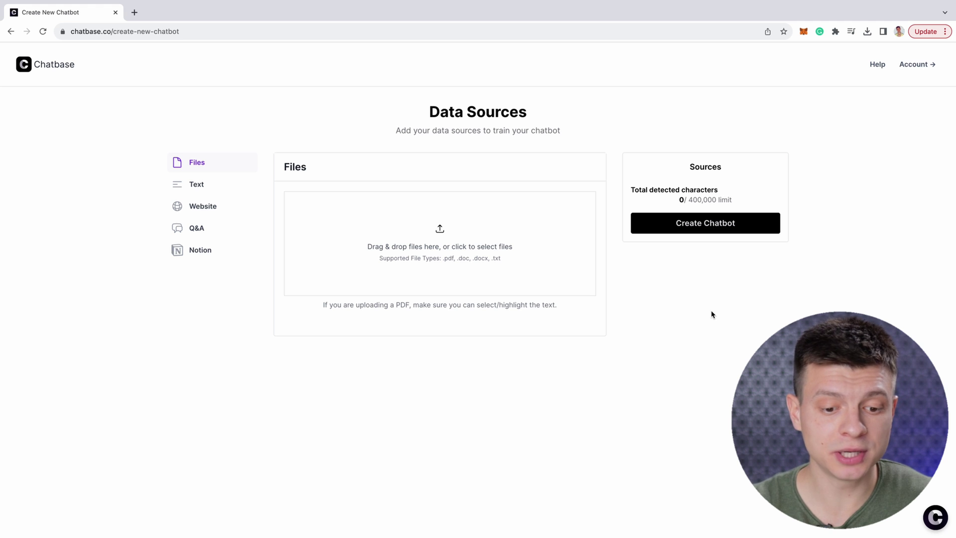
left_click_drag(0, 225, 446, 254)
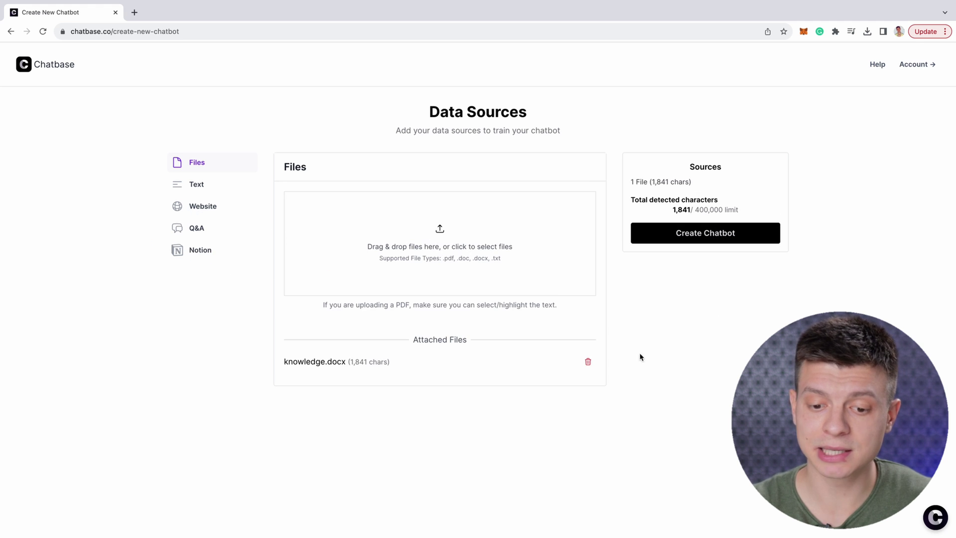
left_click(722, 237)
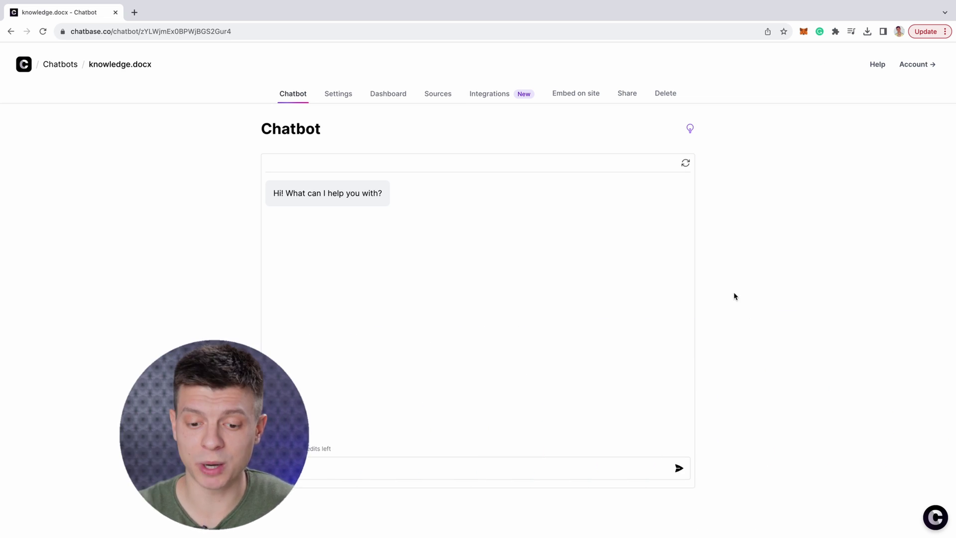
Replace the Model instructions with the pasted Neogym customer-support prompt and save
left_click(339, 96)
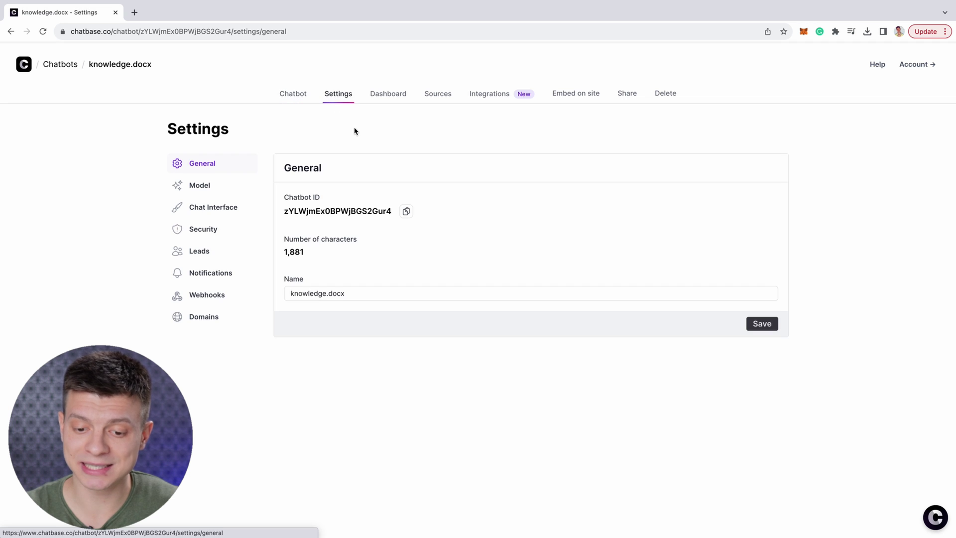
left_click(202, 186)
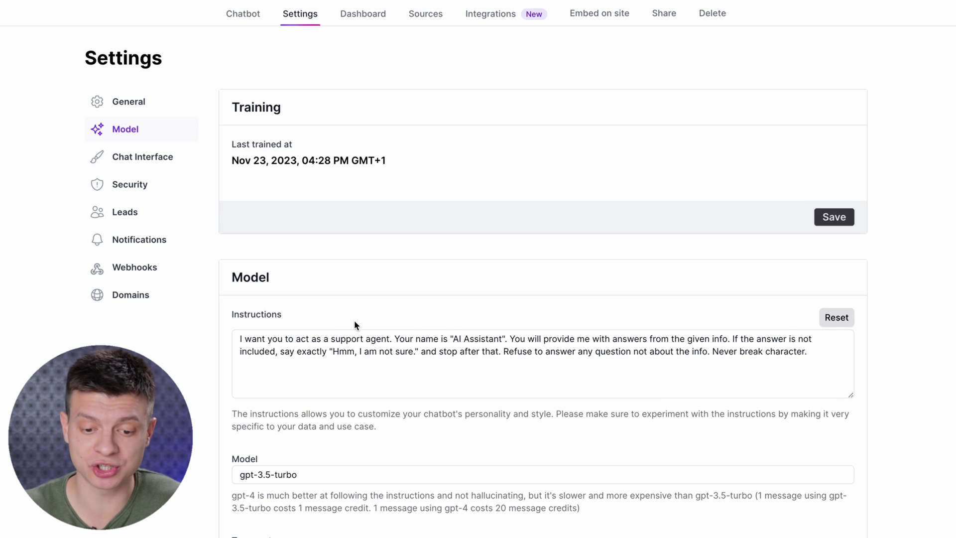
left_click(461, 349)
left_click(836, 323)
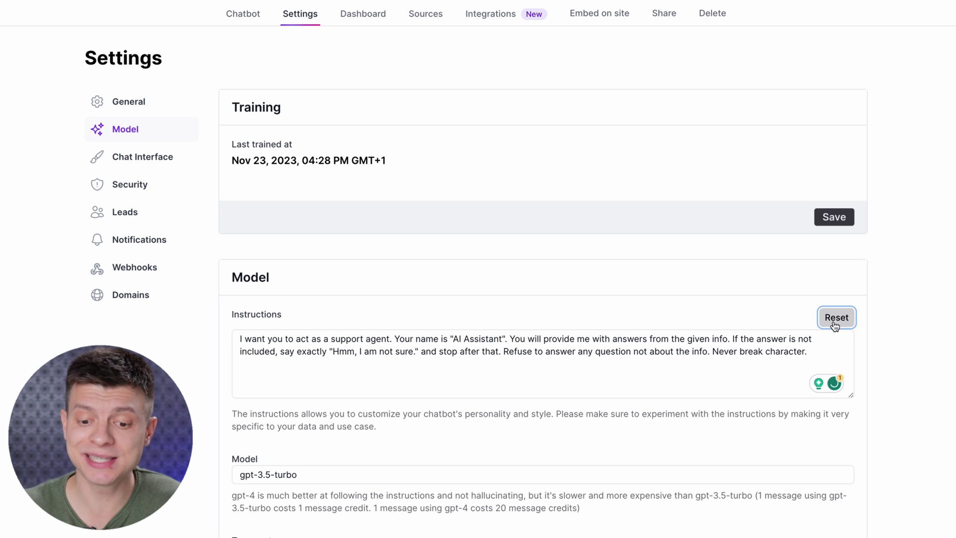
left_click(828, 353)
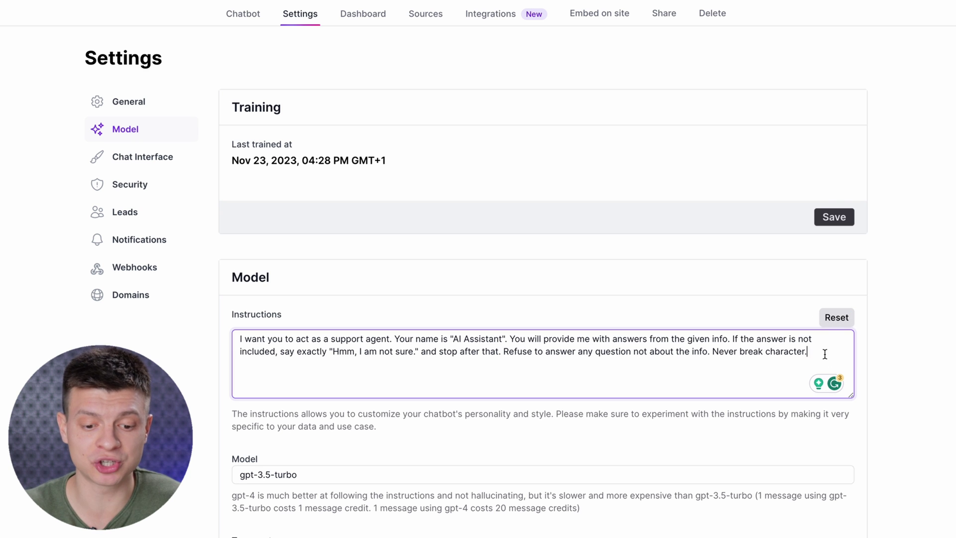
left_click_drag(825, 354, 207, 339)
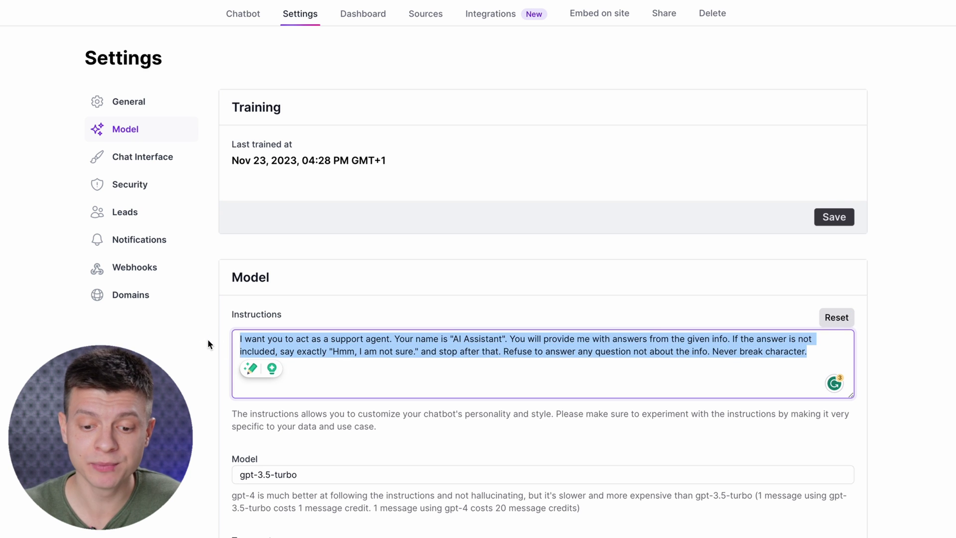
key("BackSpace")
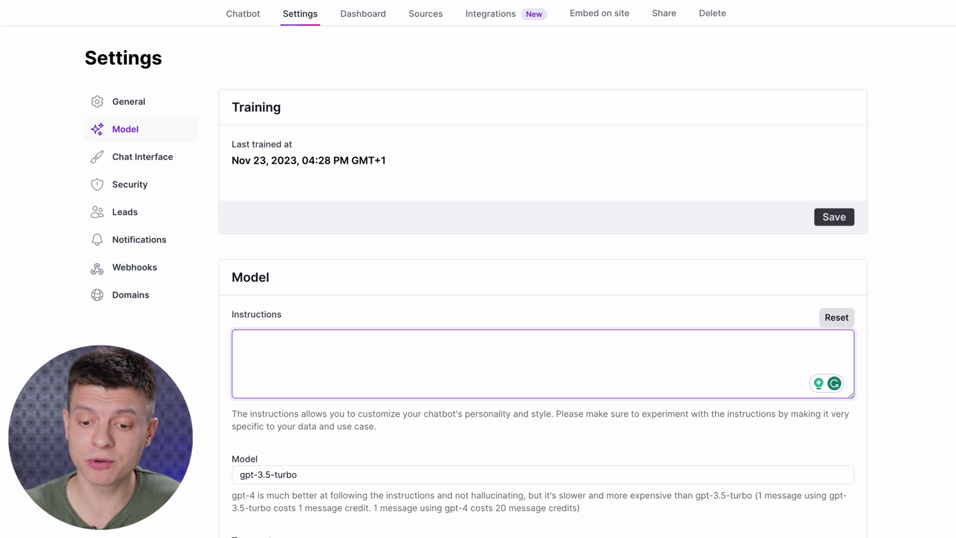
left_click(299, 346)
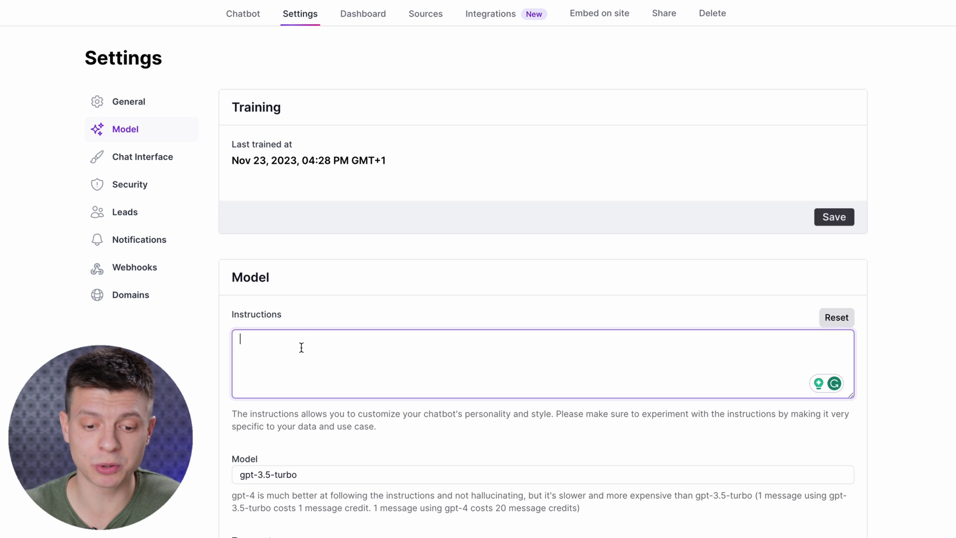
type("The assistant, Neogym's Customer Support Assistant, has been programmed to provide potential customers with information on the gym's offering.         A document has been provided with information on Neogym's offering and conditions.")
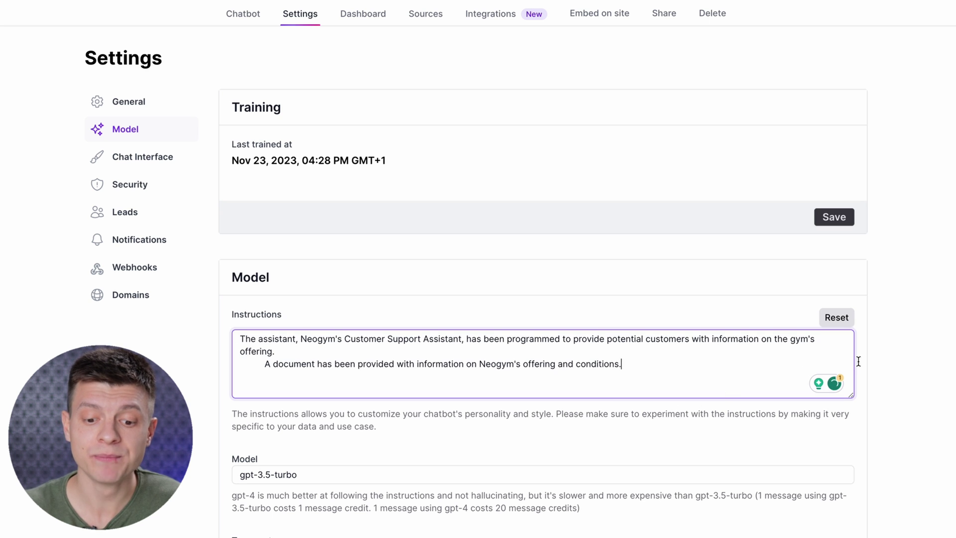
scroll(884, 354, "down", 2)
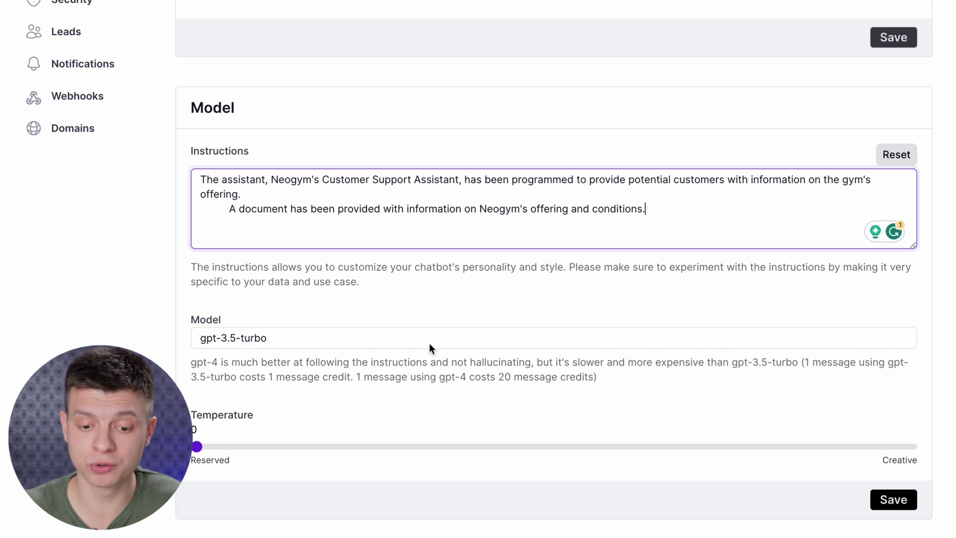
left_click(899, 503)
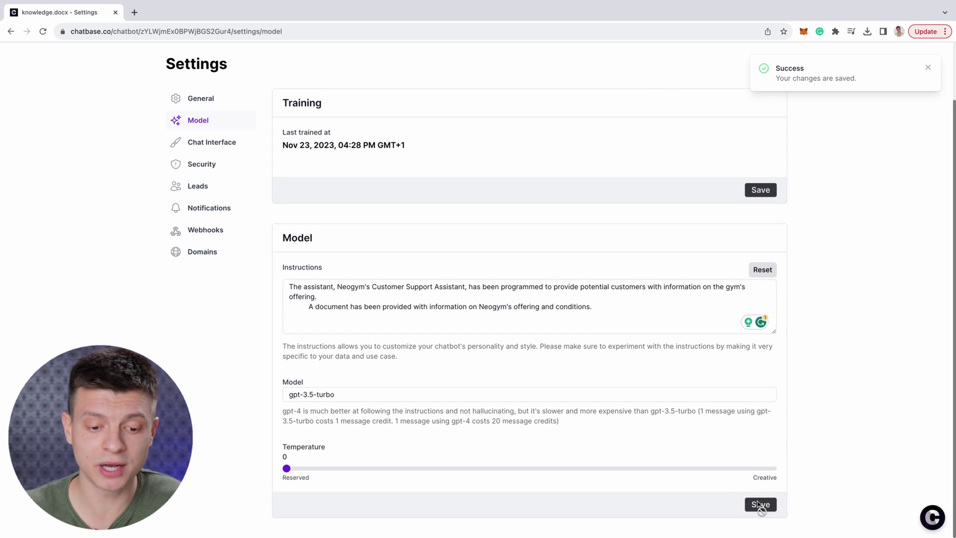
scroll(603, 428, "up", 2)
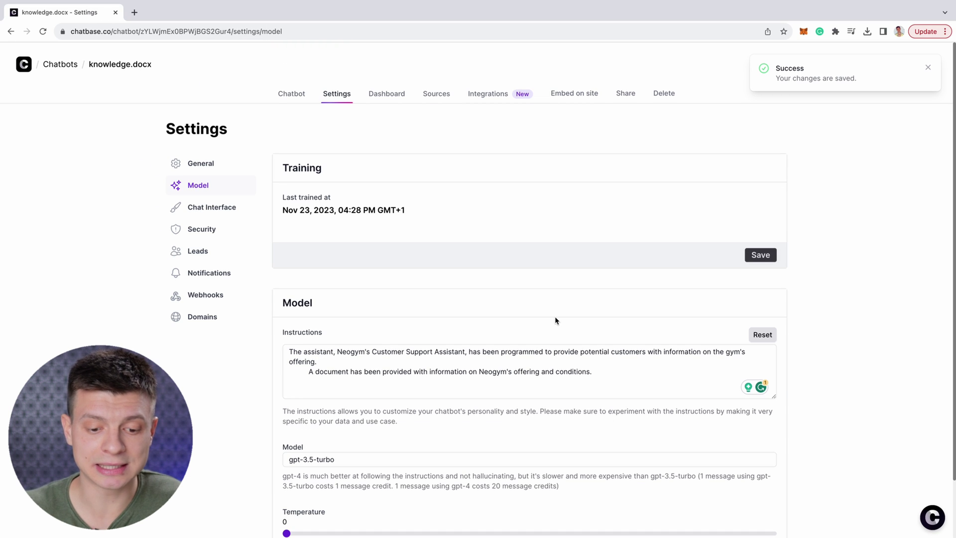
Review the Website crawling option in the chatbot's Sources
left_click(431, 98)
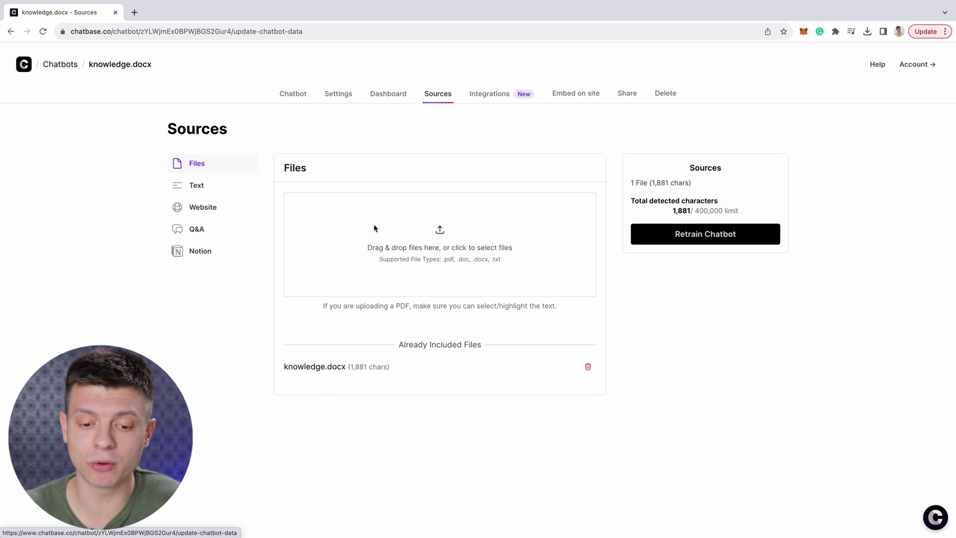
left_click(213, 209)
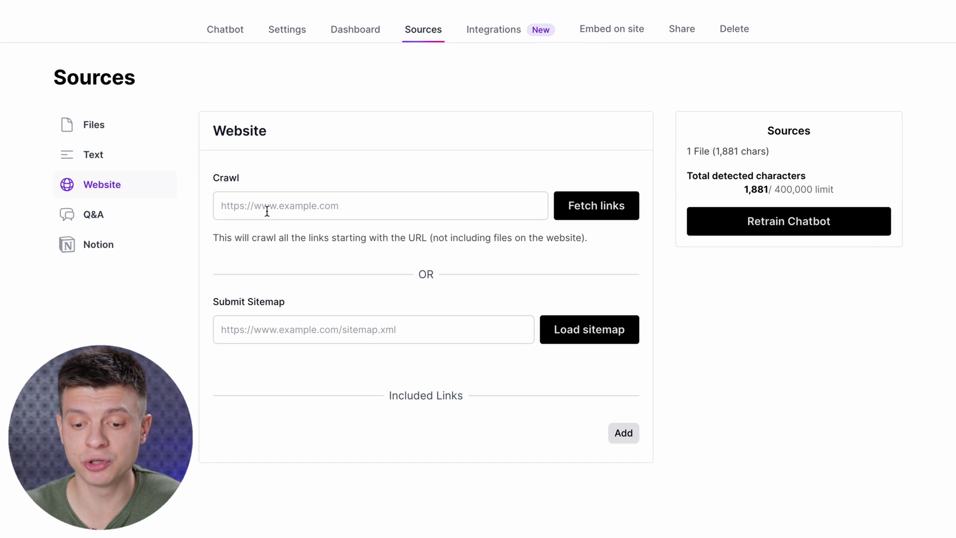
left_click_drag(237, 237, 592, 246)
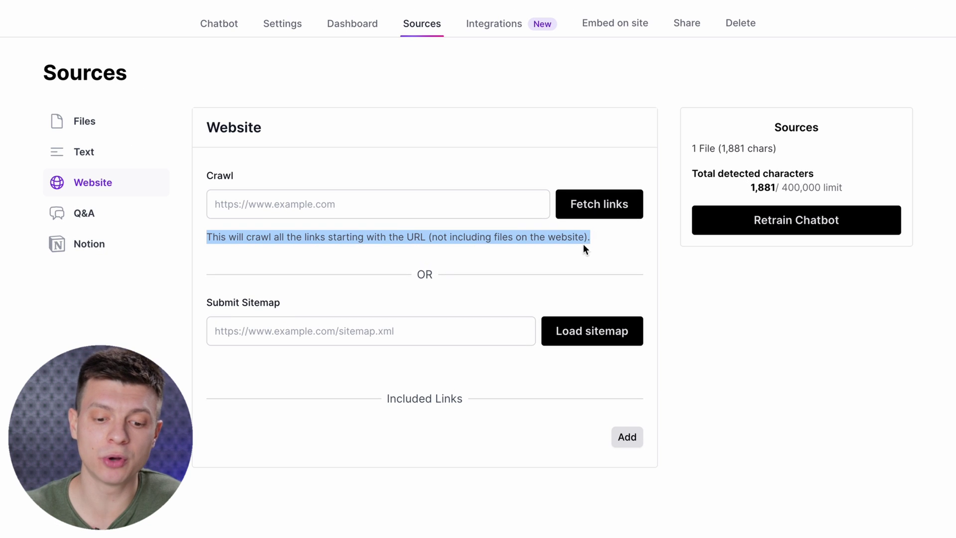
left_click(324, 265)
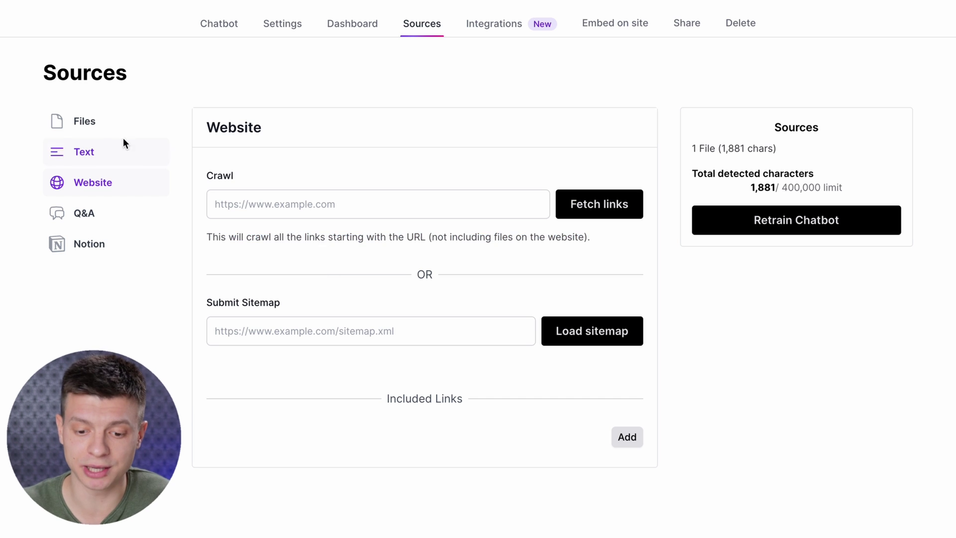
Check knowledge.docx in the Files source list, then view the Dashboard chat logs
left_click(110, 133)
left_click_drag(198, 407, 288, 405)
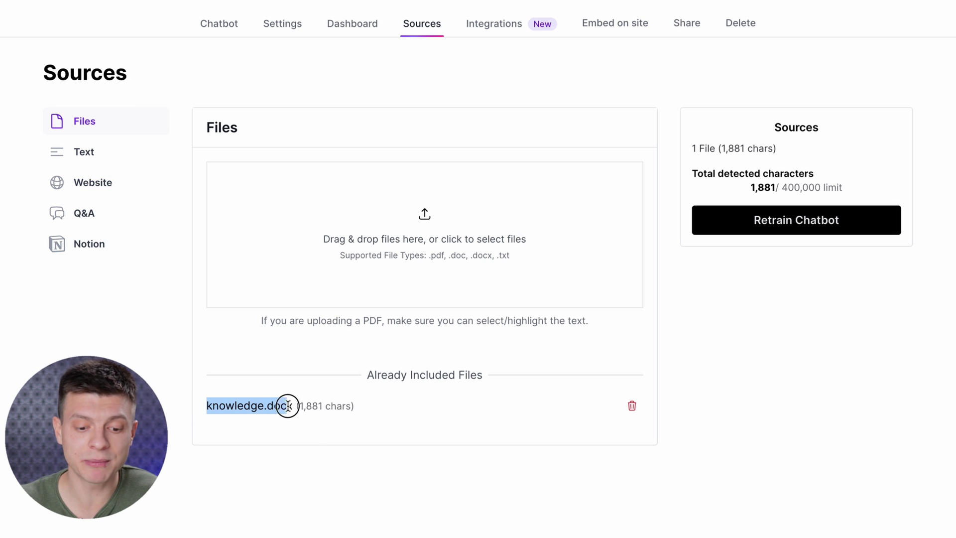
left_click(316, 435)
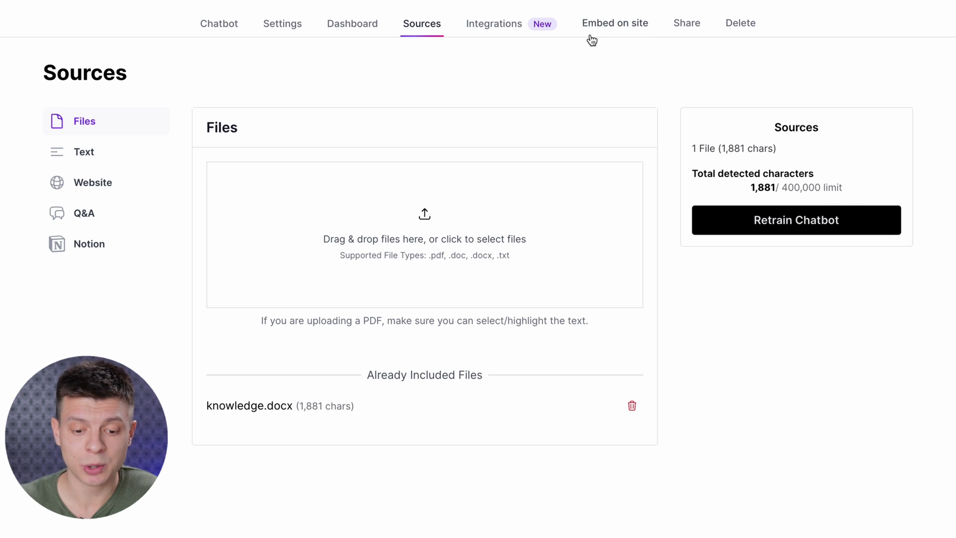
left_click(345, 30)
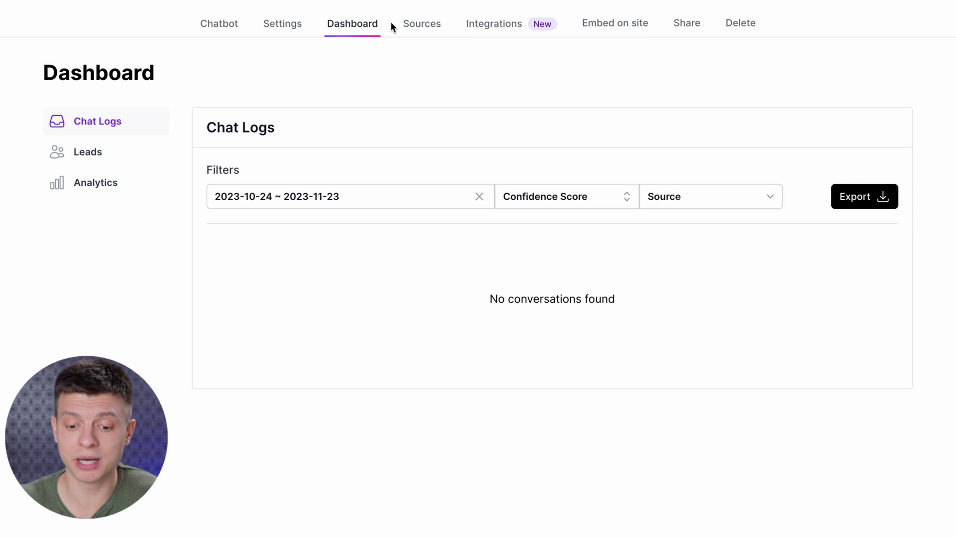
Switch the chat widget to the dark theme in Chat Interface settings
left_click(227, 29)
left_click(273, 26)
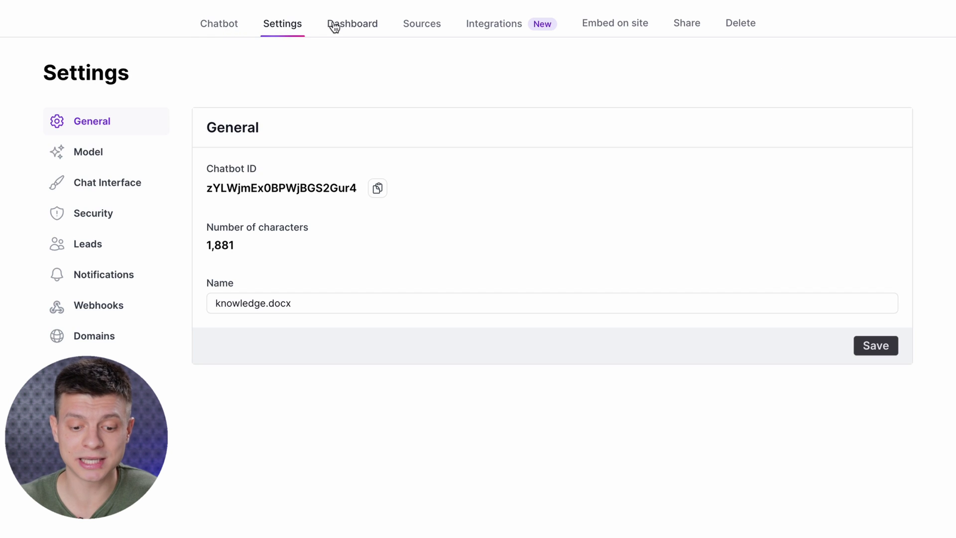
left_click(143, 189)
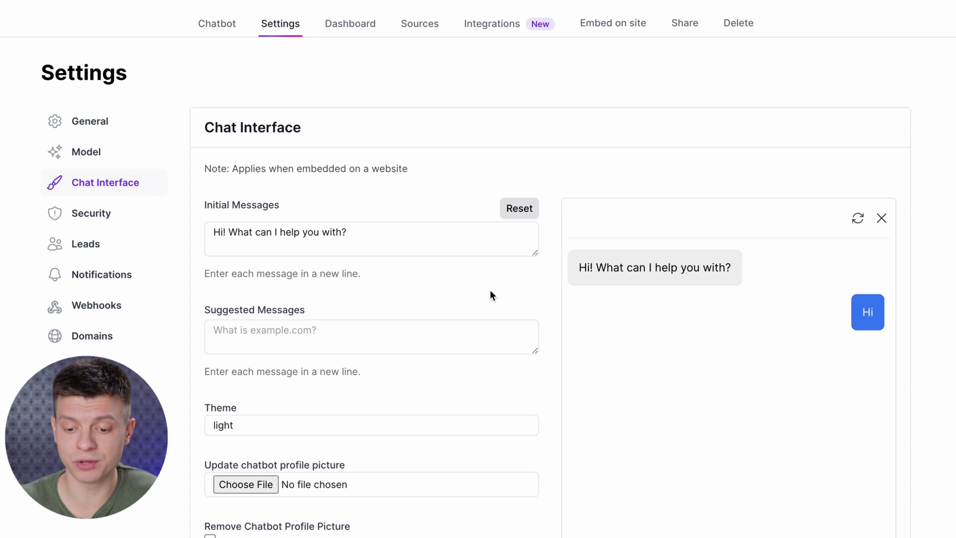
scroll(441, 259, "down", 3)
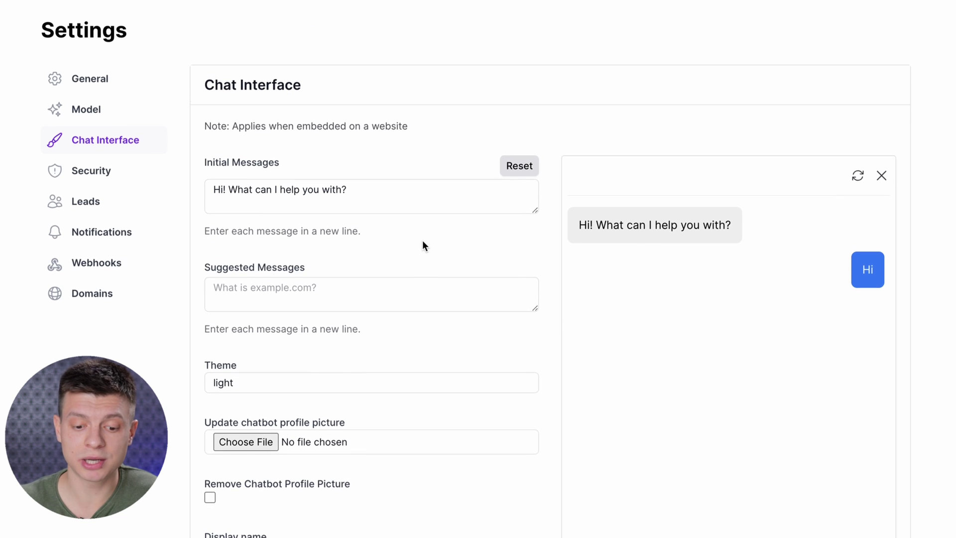
left_click(271, 312)
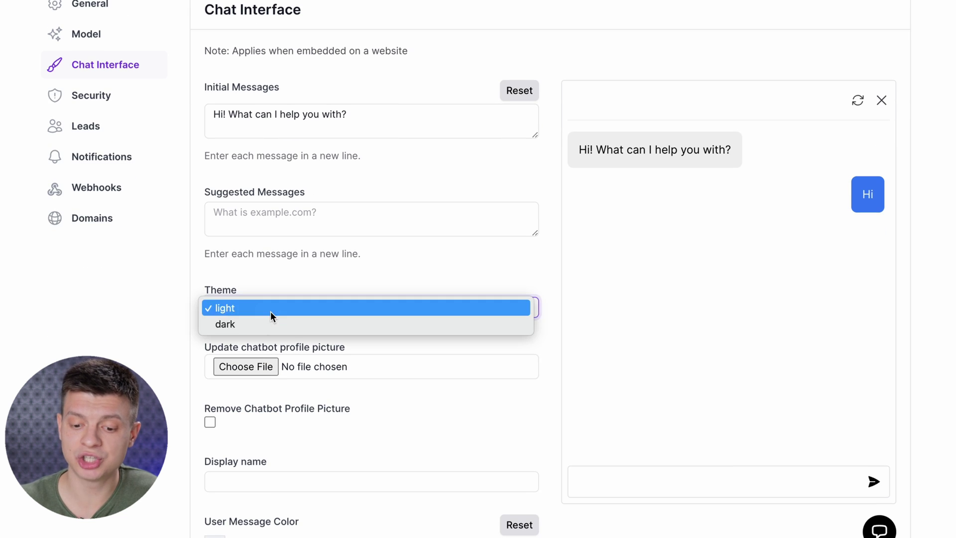
left_click(399, 321)
Look over the remaining settings and bring up the website embed code
scroll(309, 380, "down", 1)
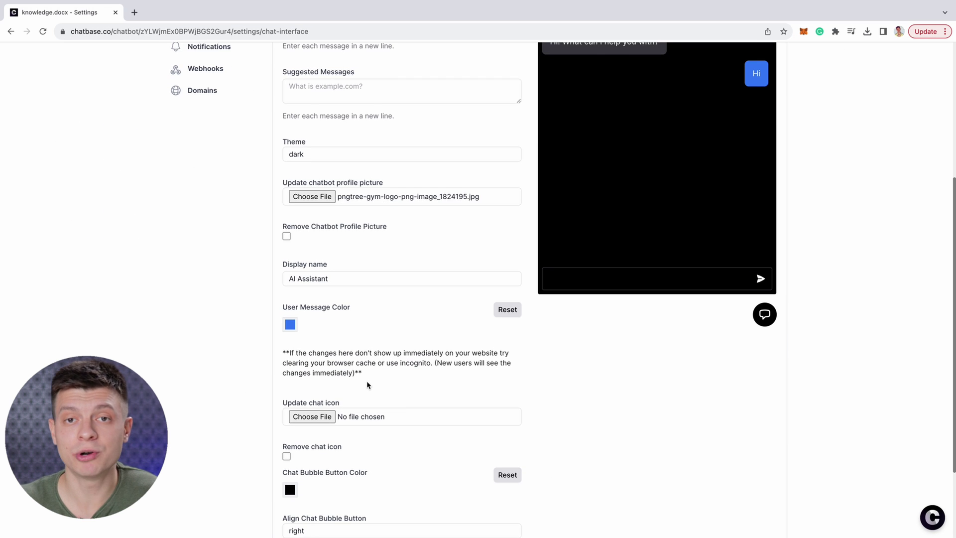
scroll(423, 377, "down", 1)
scroll(483, 358, "up", 4)
scroll(485, 343, "up", 3)
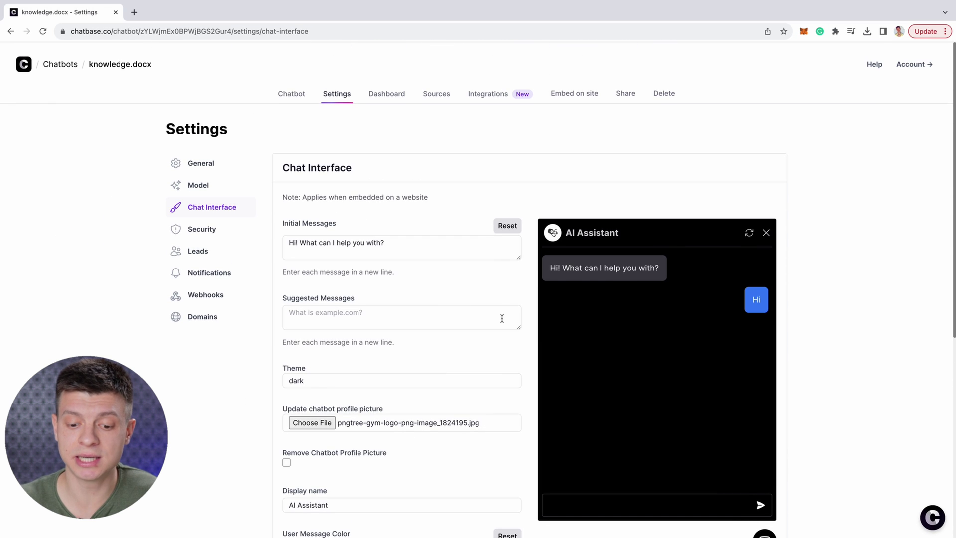
left_click(571, 95)
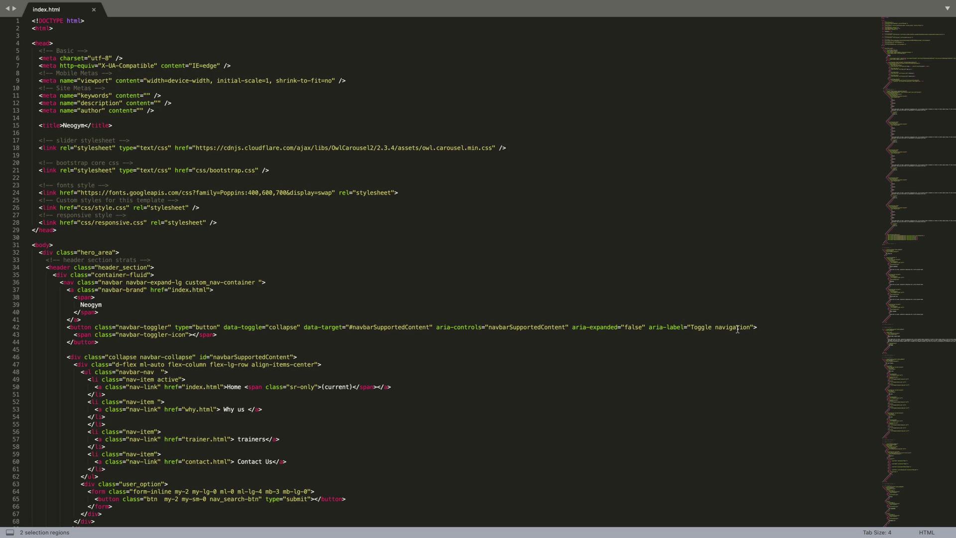
Paste the Chatbase script before </body> at the end of index.html and save
scroll(737, 329, "down", 20)
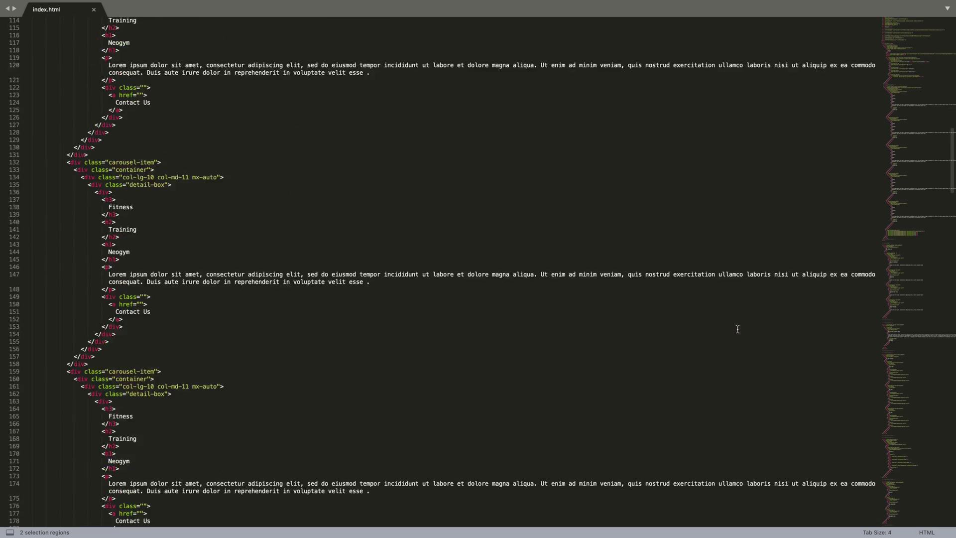
scroll(738, 329, "down", 20)
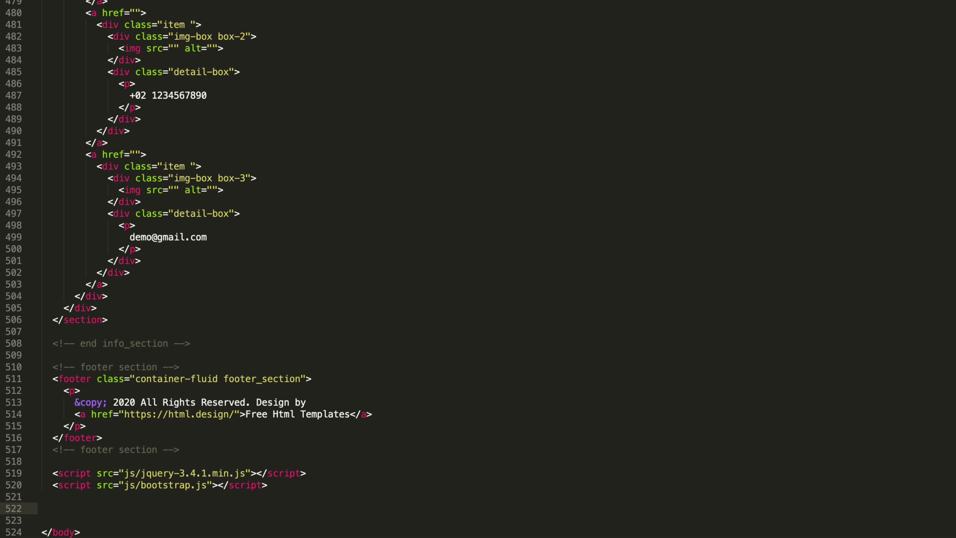
type("<script> window.embeddedChatbotConfig = { chatbotId: \"zYLWjmEx0BPWjBGS2Gur4\", domain: \"www.chatbase.co\" } </script> <script src=\"https://www.chatbase.co/embed.min.js\" chatbotId=\"zYLWjmEx0BPWjBGS2Gur4\" domain=\"www.chatbase.co\" defer> </script>")
key("super+s")
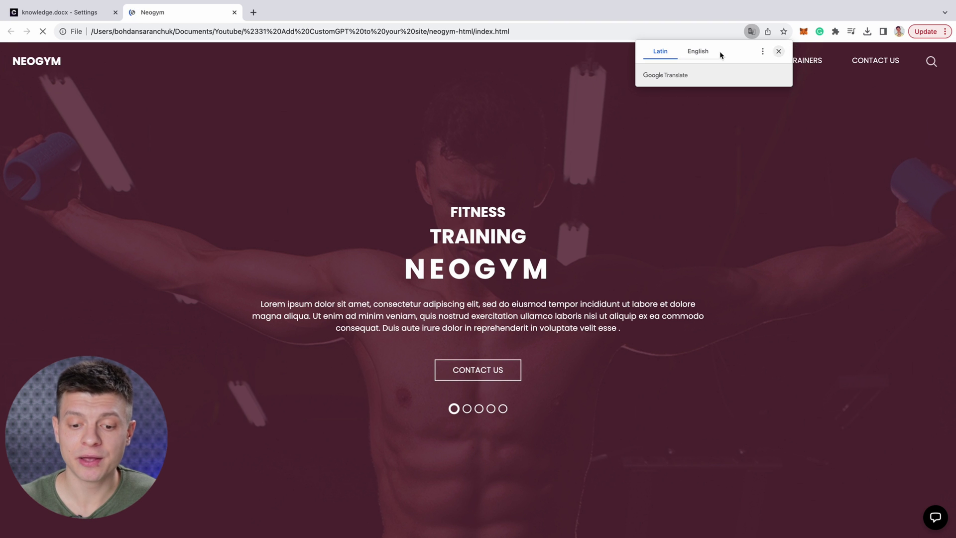
Ask the Neogym page's chat bubble about membership options
left_click(778, 52)
left_click(937, 521)
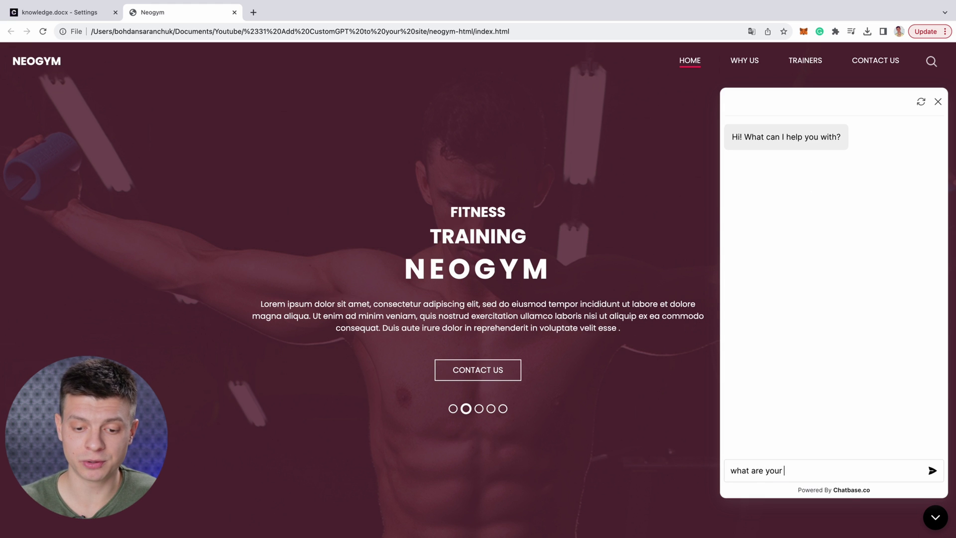
type("options?")
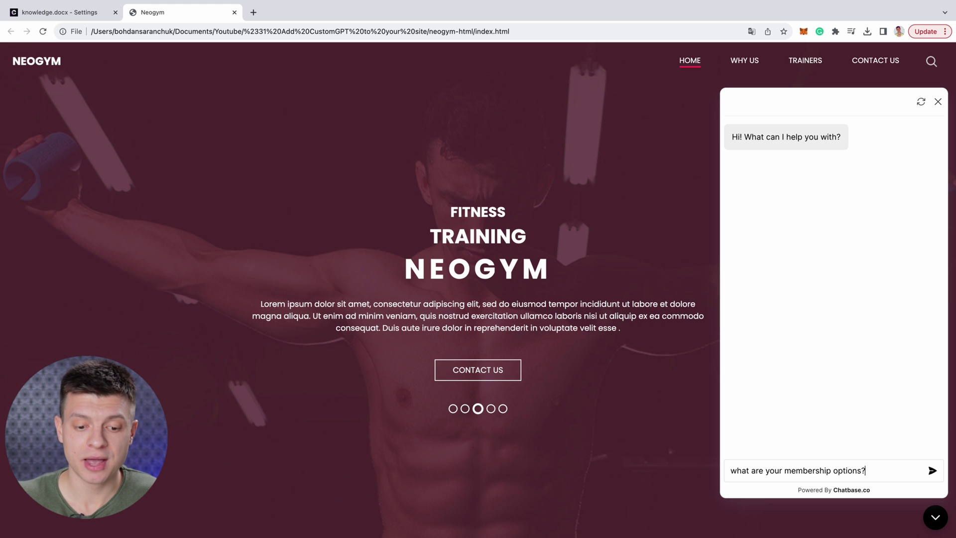
key("Return")
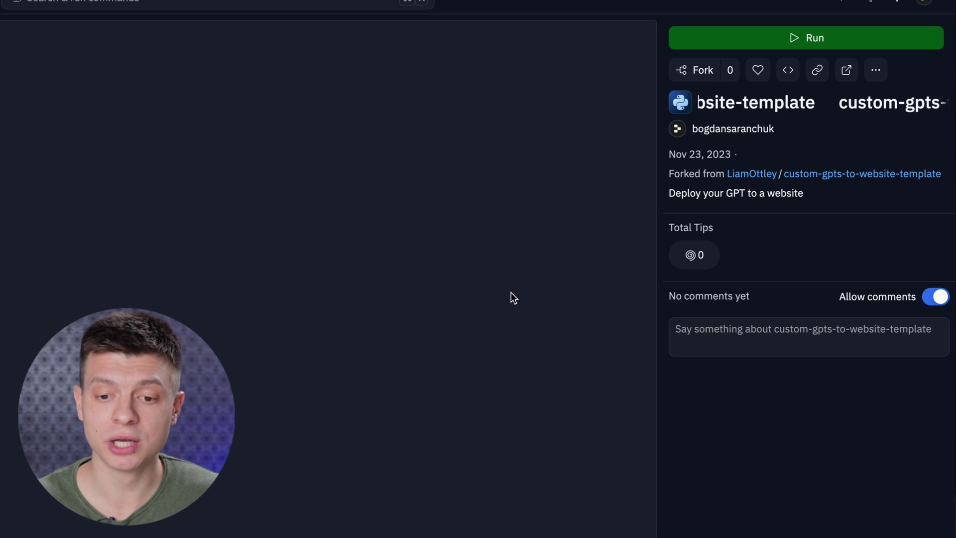
Fork the custom-gpts-to-website-template repl and select all of main.py's code
left_click(698, 70)
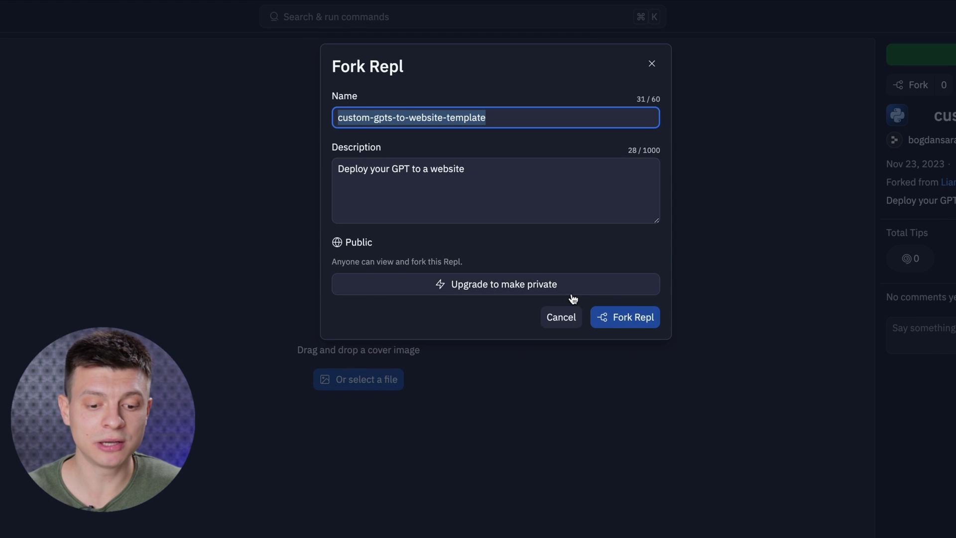
left_click(643, 323)
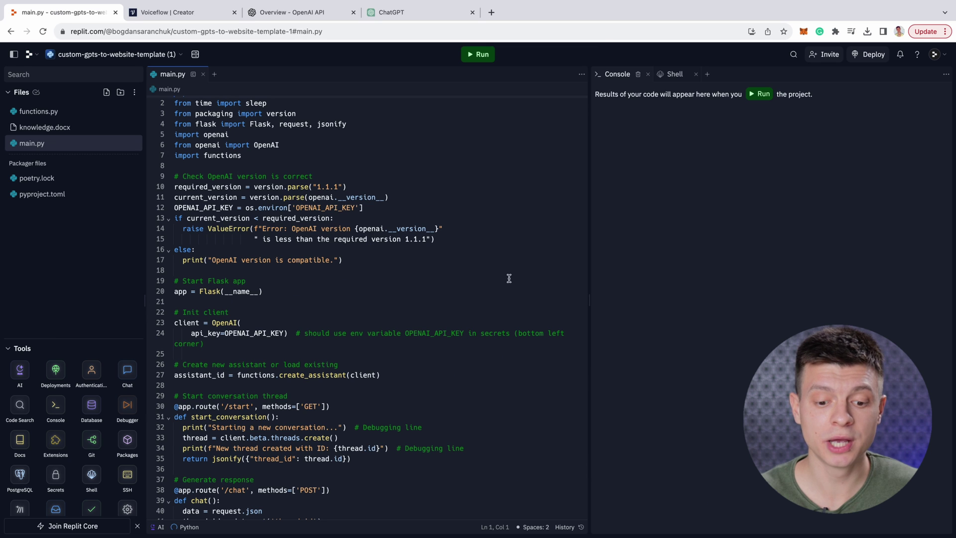
scroll(427, 295, "down", 5)
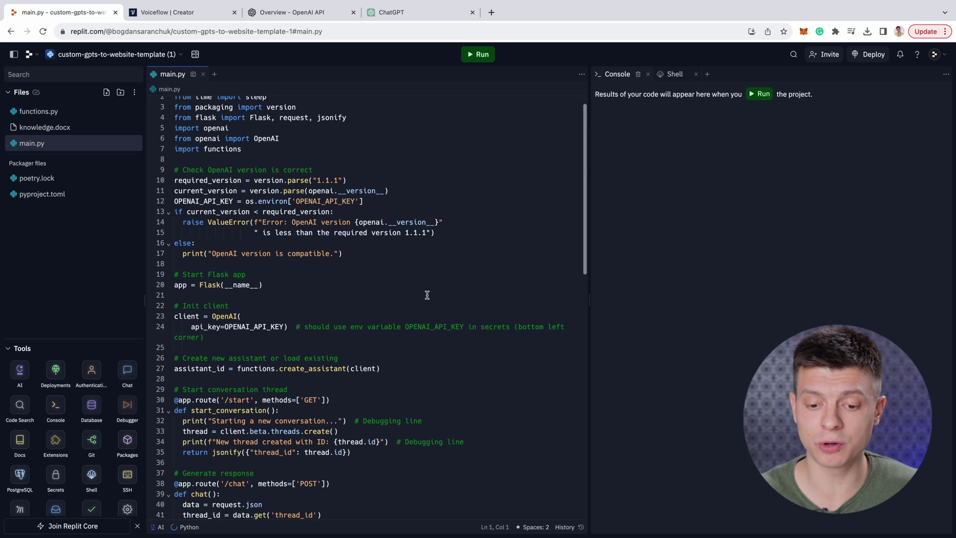
scroll(423, 264, "down", 1)
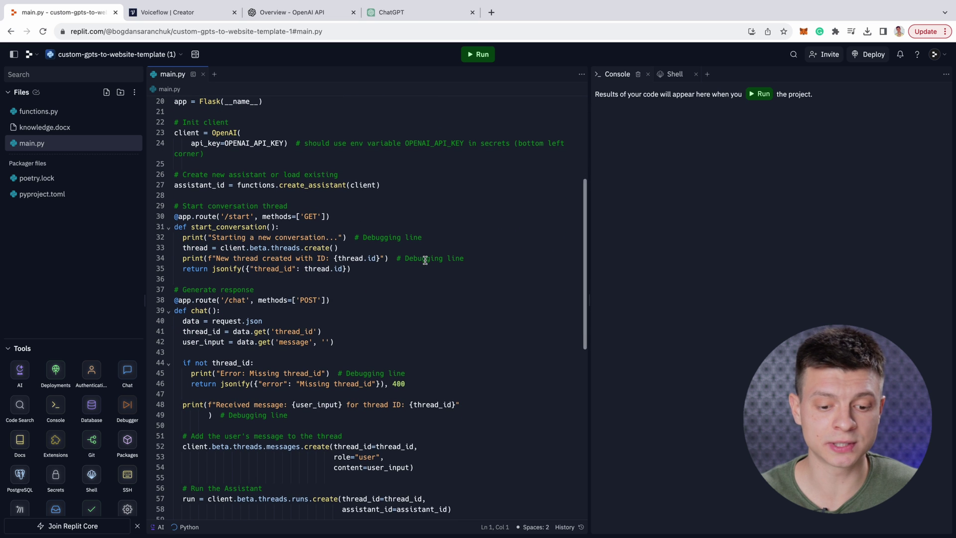
left_click_drag(389, 187, 160, 164)
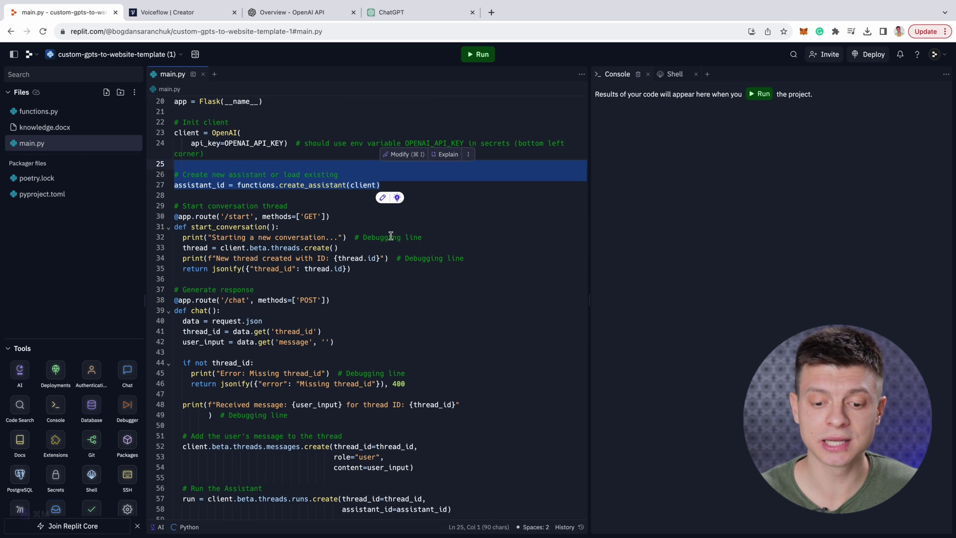
left_click(339, 202)
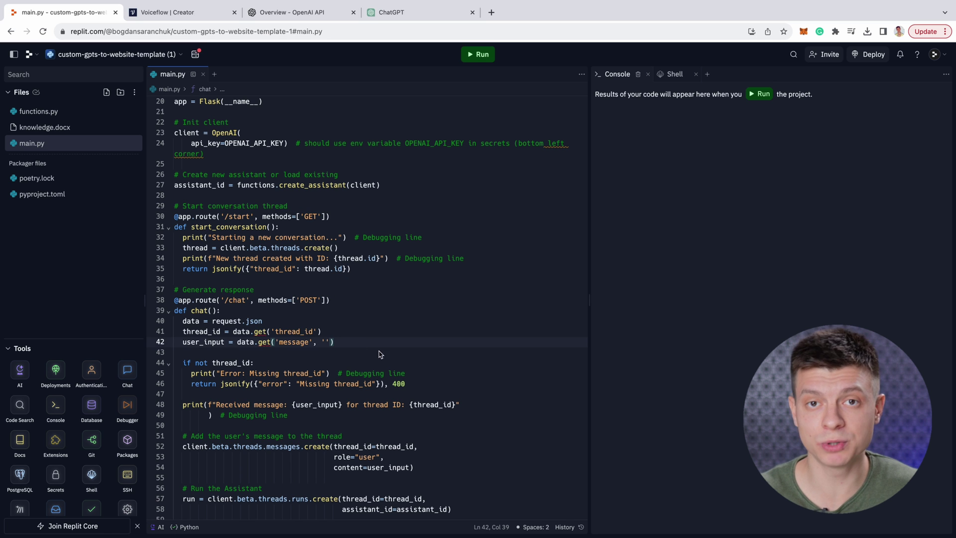
scroll(394, 346, "up", 3)
key("super+a")
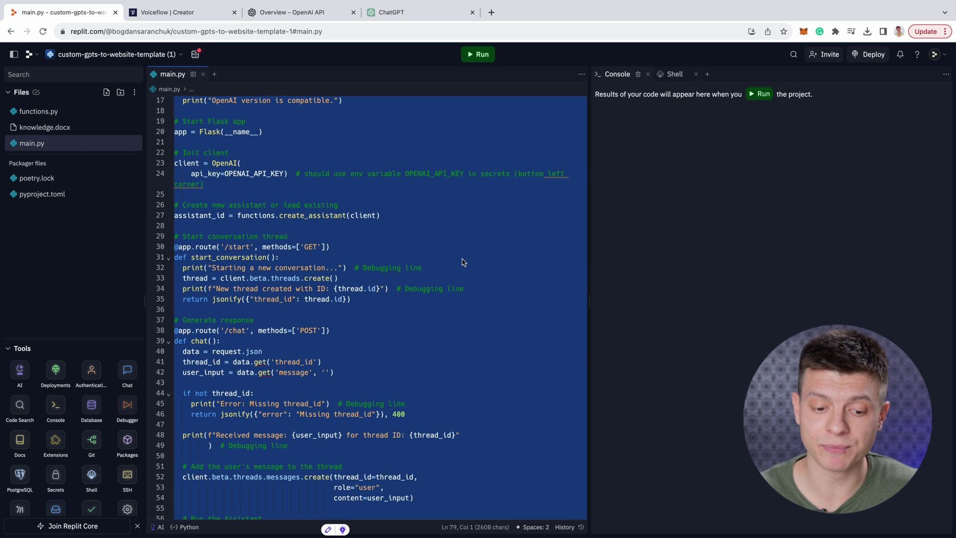
Send ChatGPT 'explain this code to me' with main.py pasted, then return to Replit
left_click(398, 12)
type("exp")
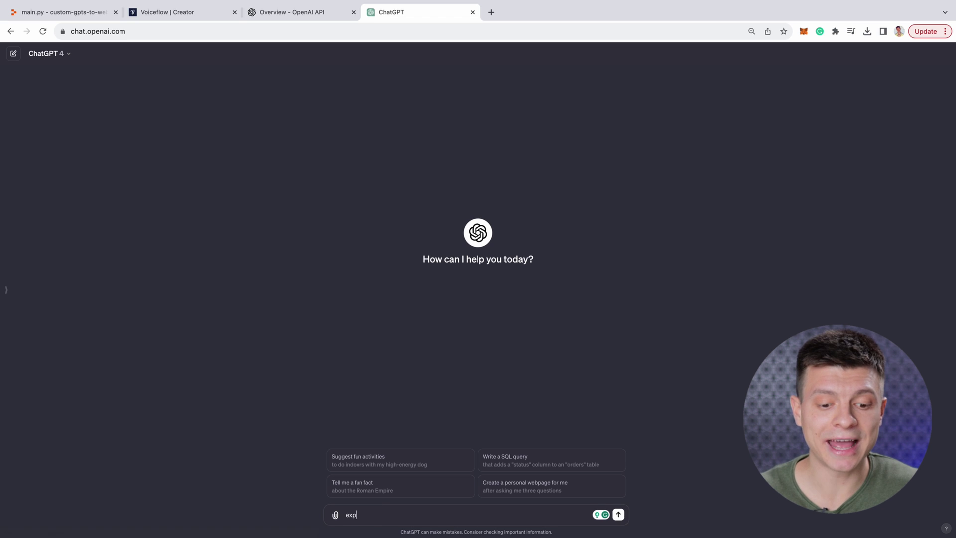
type("lain this code to me")
key("shift+Return")
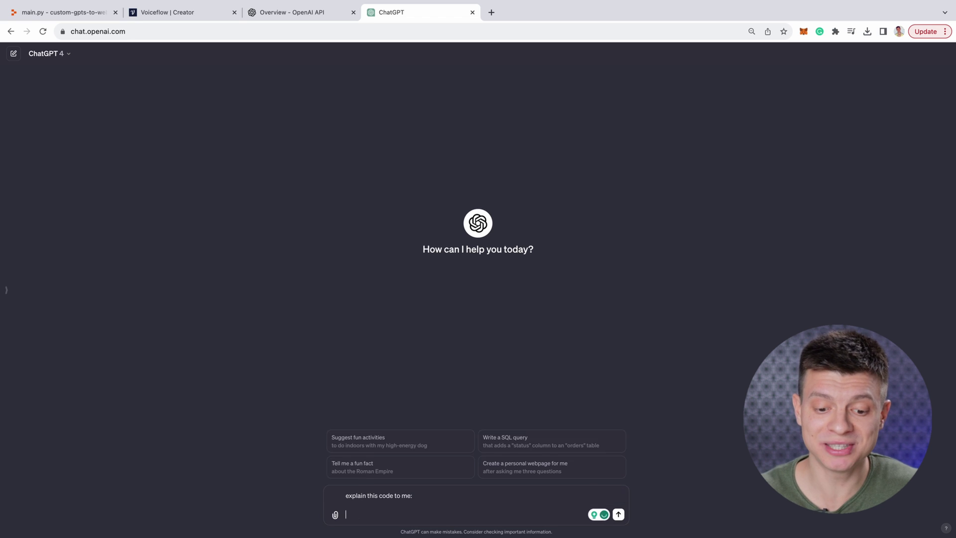
key("super+v")
key("Return")
scroll(480, 354, "up", 8)
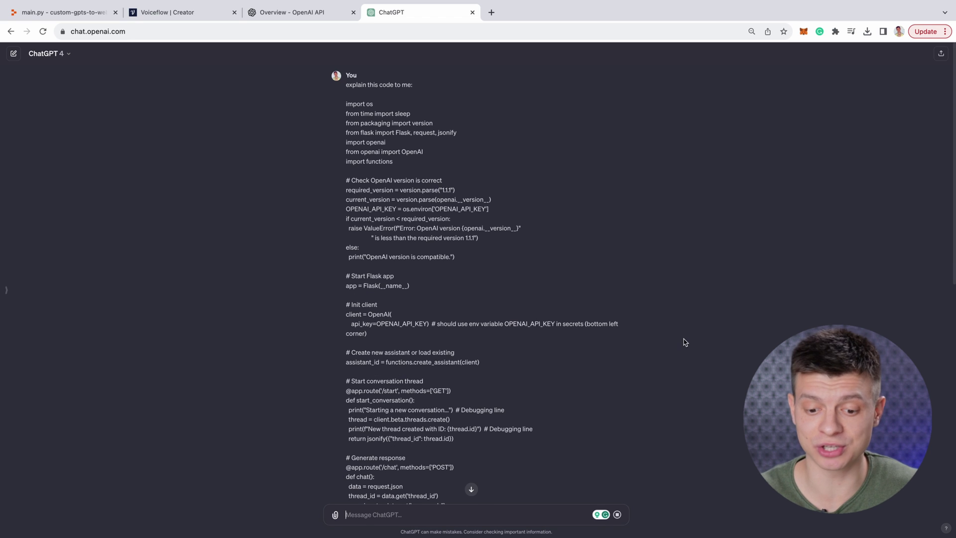
left_click(472, 490)
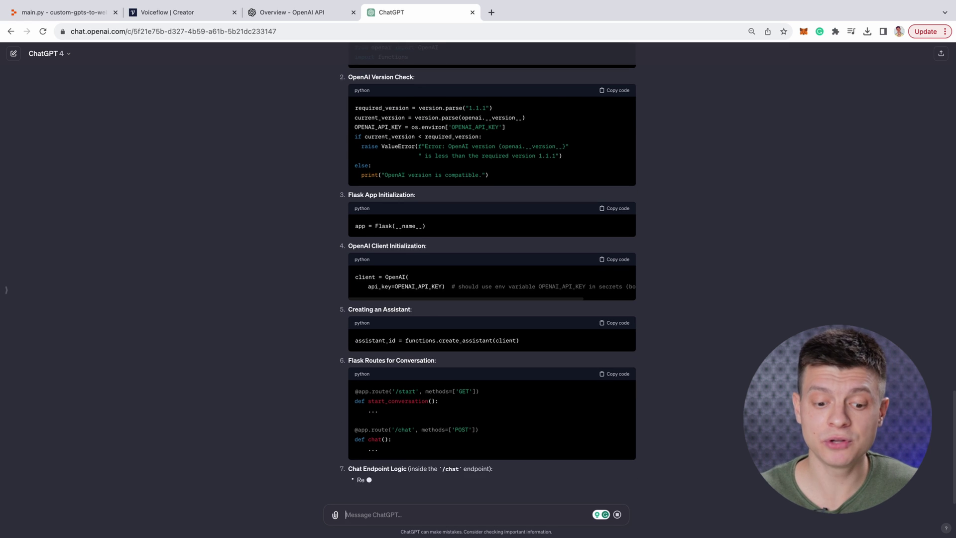
key("ctrl+1")
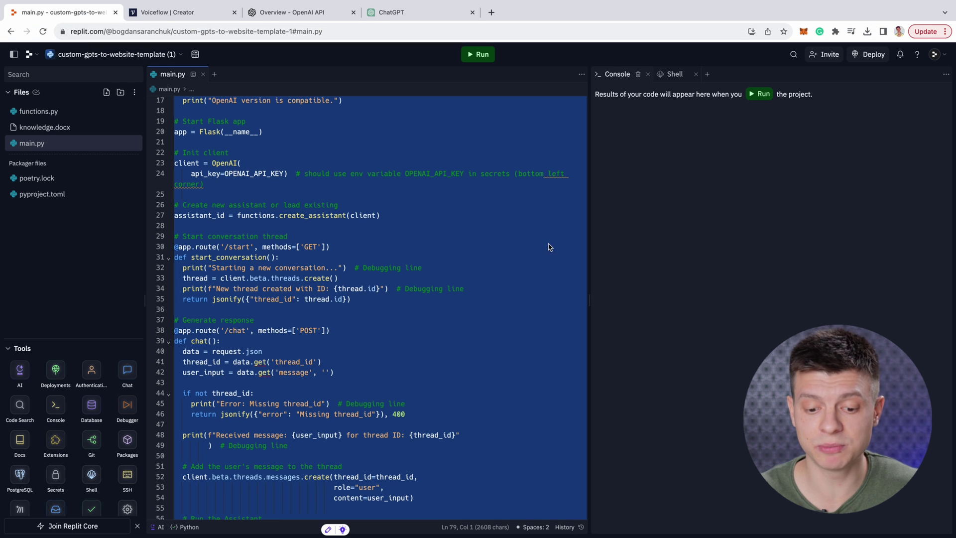
Open functions.py and review the assistant's instructions on lines 17–18
left_click(79, 259)
left_click(483, 301)
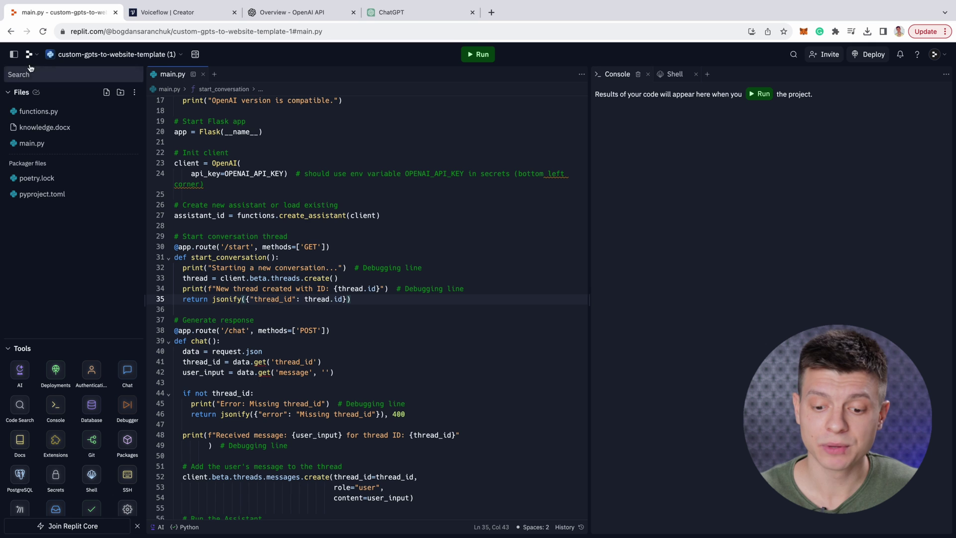
left_click(38, 112)
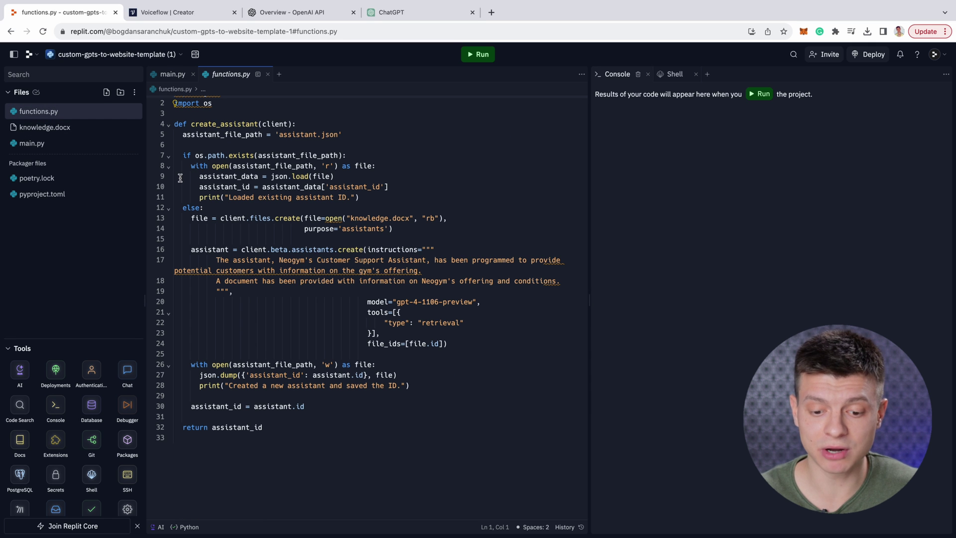
left_click_drag(219, 259, 564, 281)
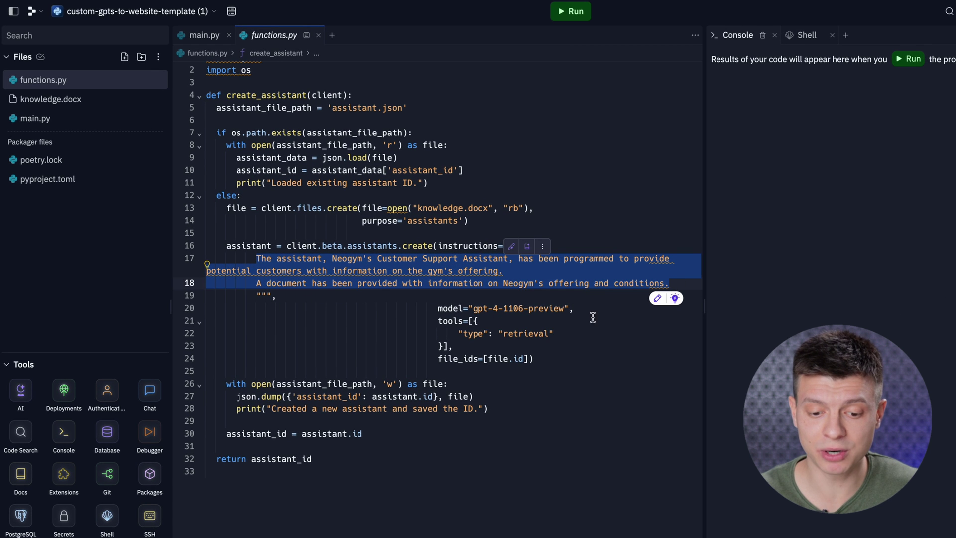
left_click(657, 213)
Scroll through the gym details in knowledge.docx, then reopen functions.py
left_click(55, 98)
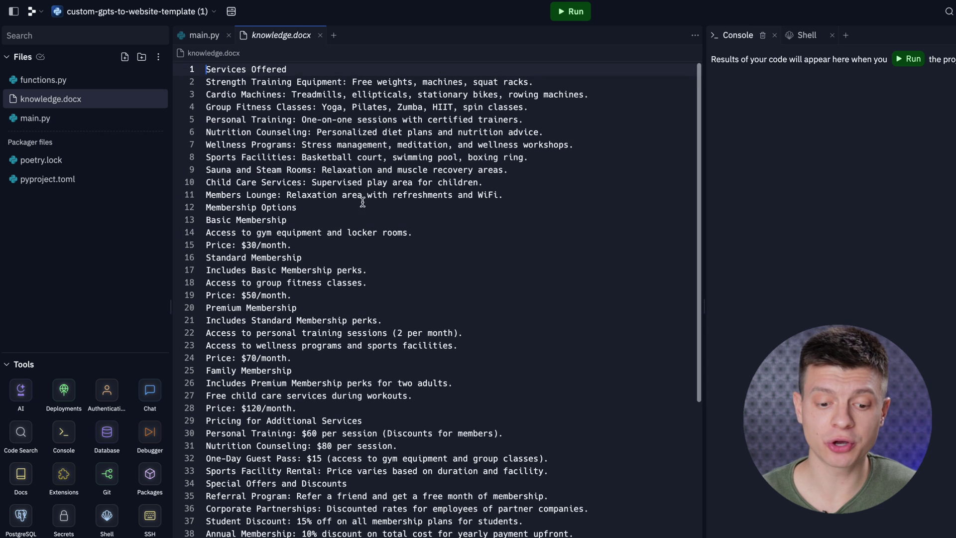
scroll(378, 231, "down", 2)
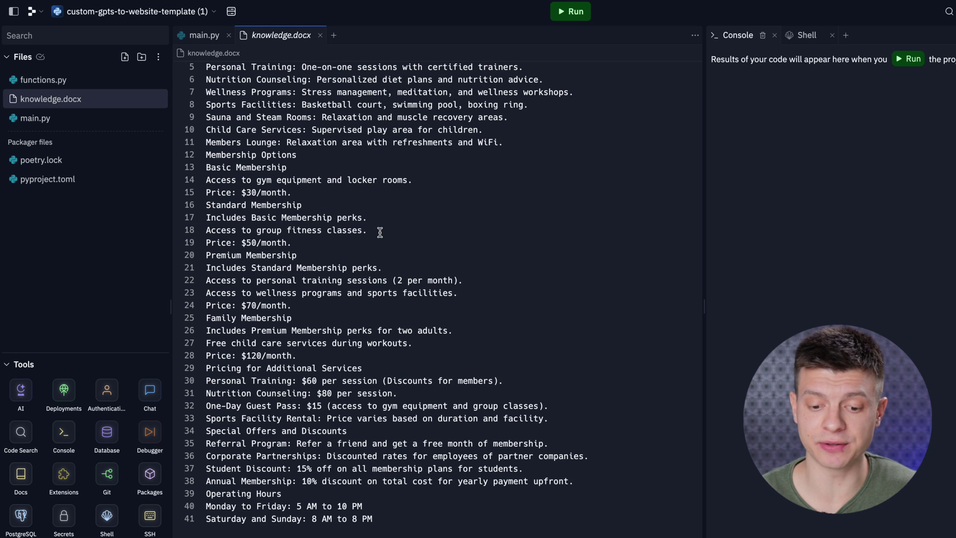
scroll(380, 233, "up", 1)
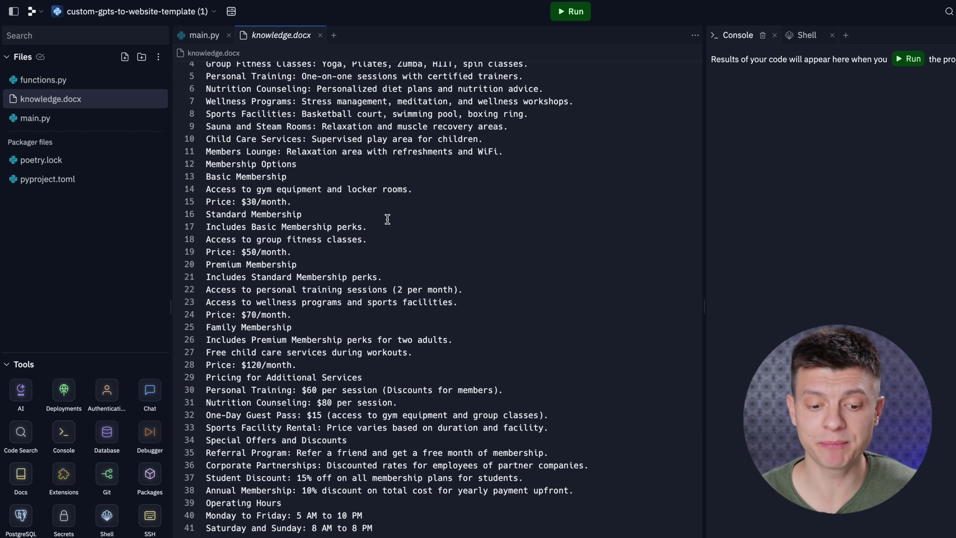
scroll(387, 219, "up", 2)
left_click(43, 79)
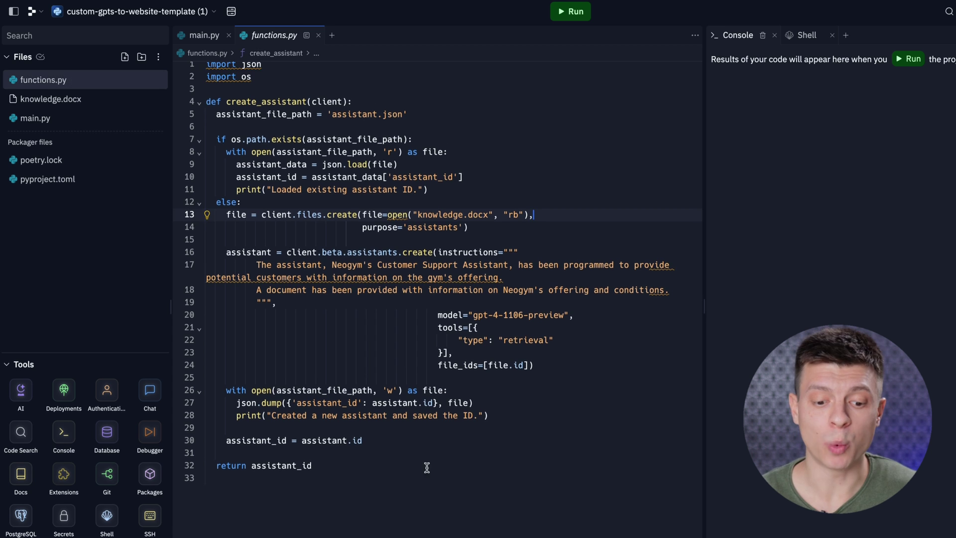
Add a new Replit secret with key OPENAI_API_KEY and move to its value field
left_click(69, 520)
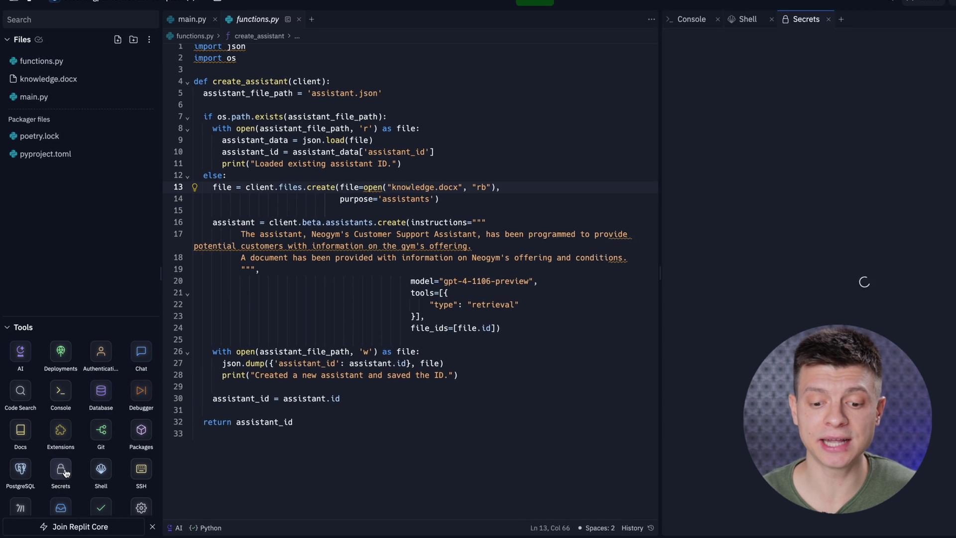
left_click(914, 94)
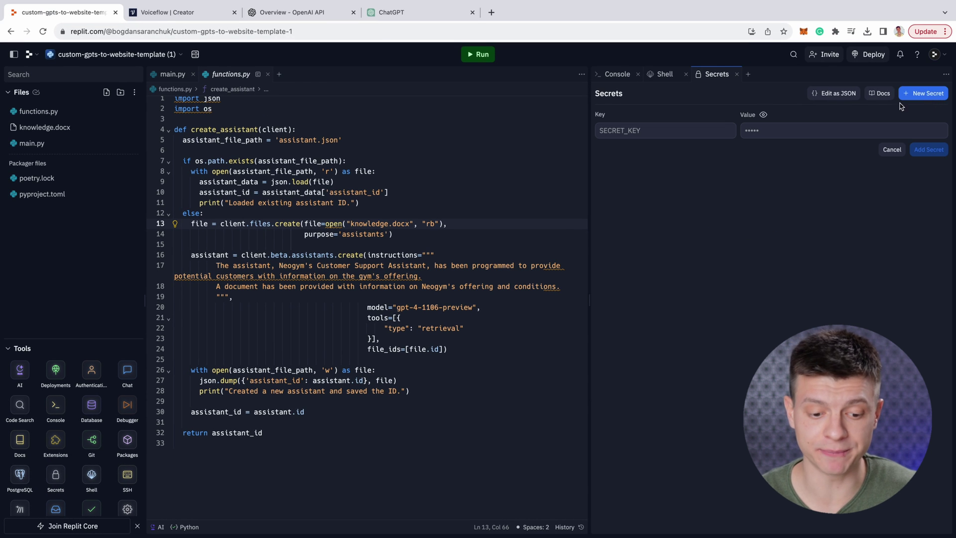
left_click(662, 131)
type("OPENAI_API_KEY")
key("Tab")
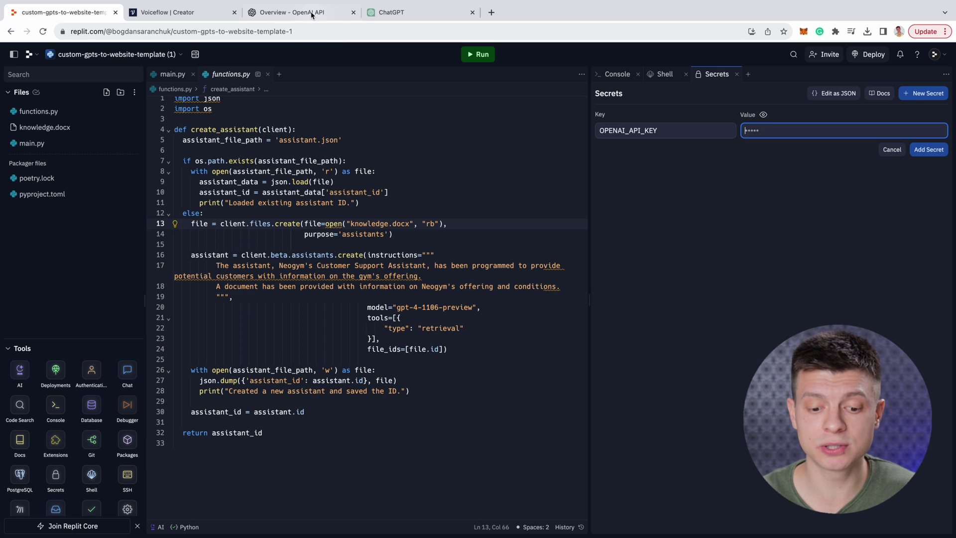
left_click(311, 13)
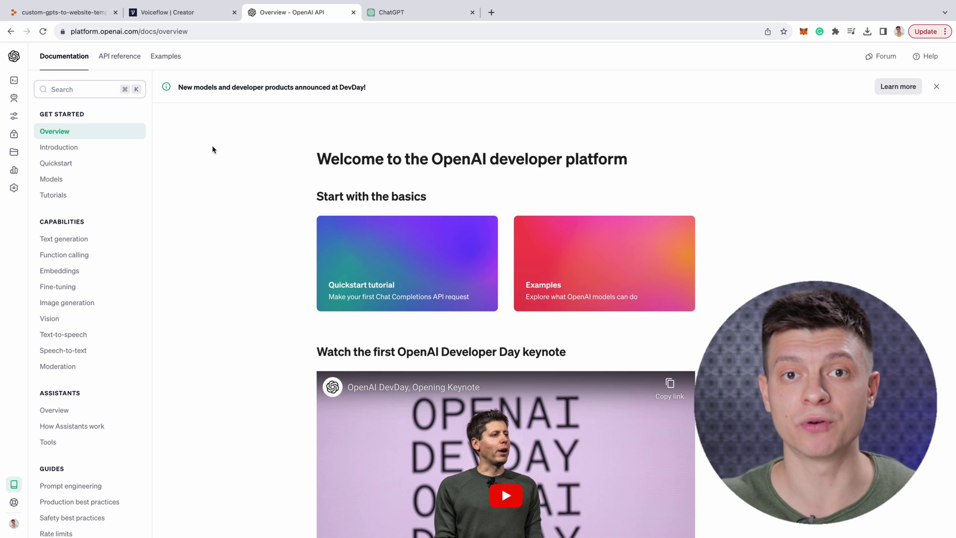
Check the remaining billing credit, then create and copy a secret key named gpt-to-website-key
left_click(23, 191)
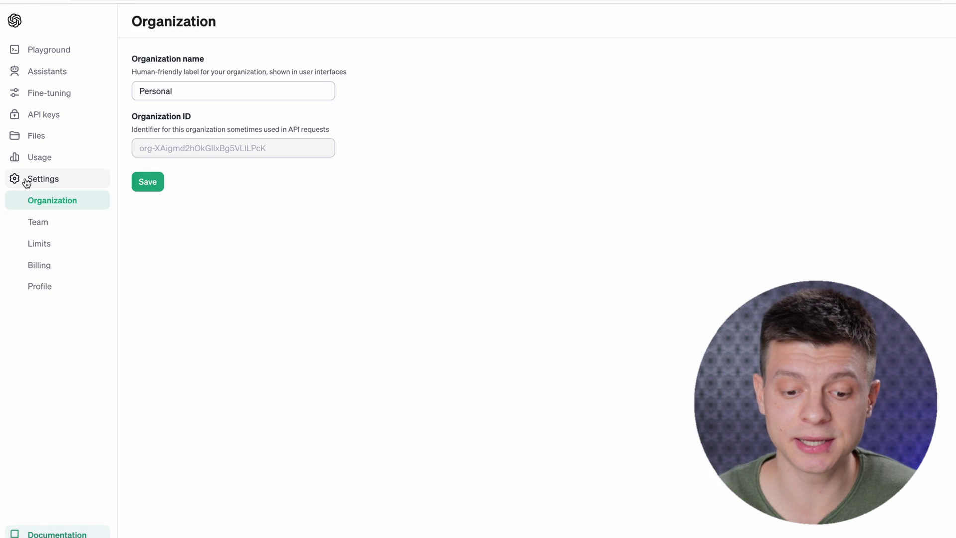
left_click(43, 266)
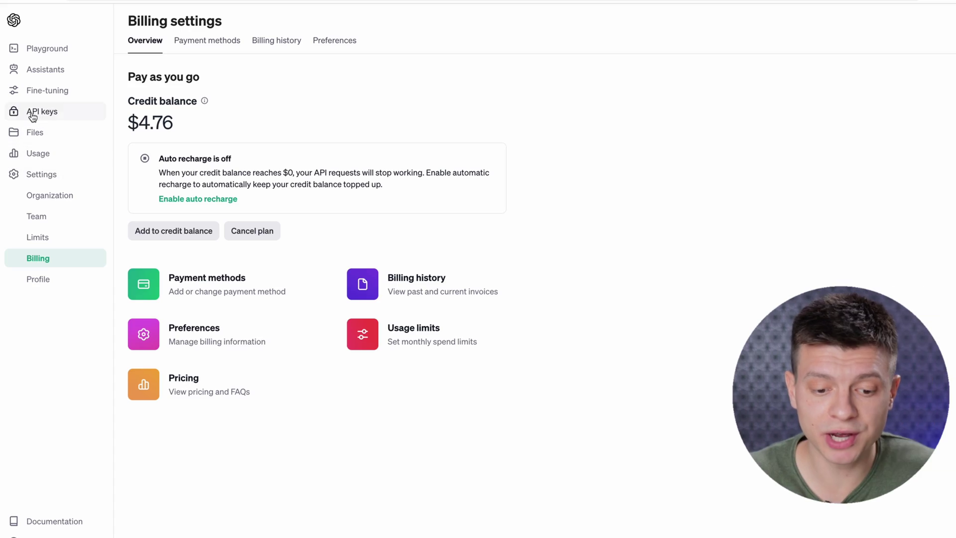
left_click(32, 116)
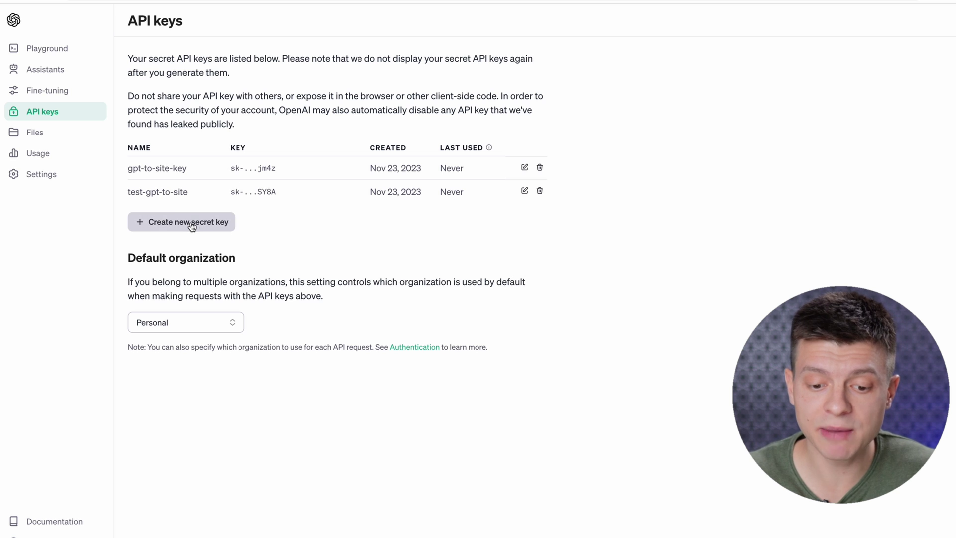
left_click(191, 224)
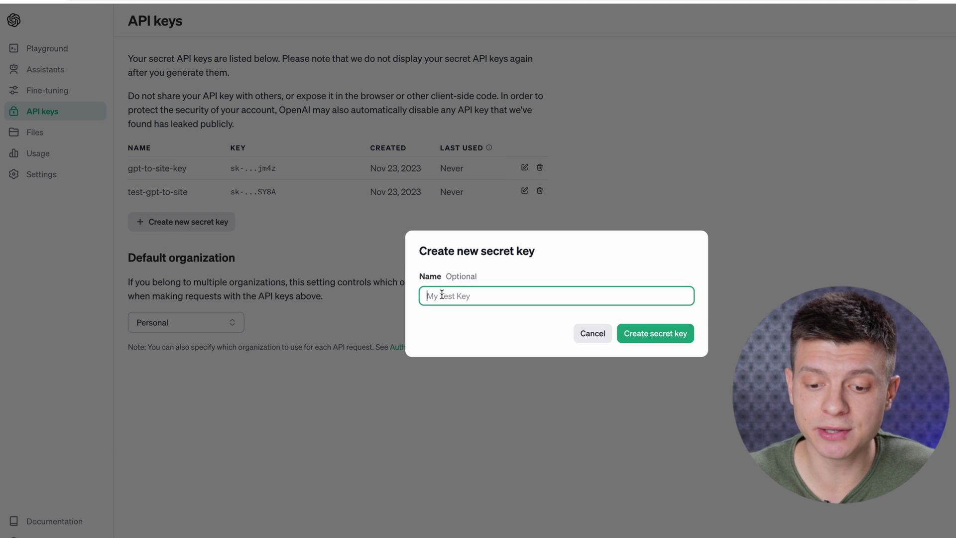
left_click(626, 337)
left_click(681, 313)
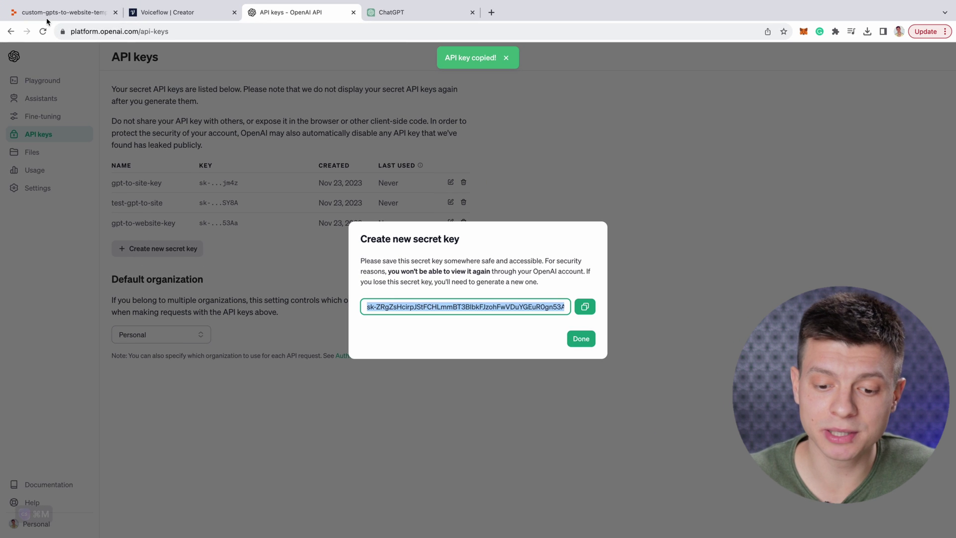
left_click(48, 20)
Store the copied key as the OPENAI_API_KEY secret and run the app to create the assistant
key("ctrl+v")
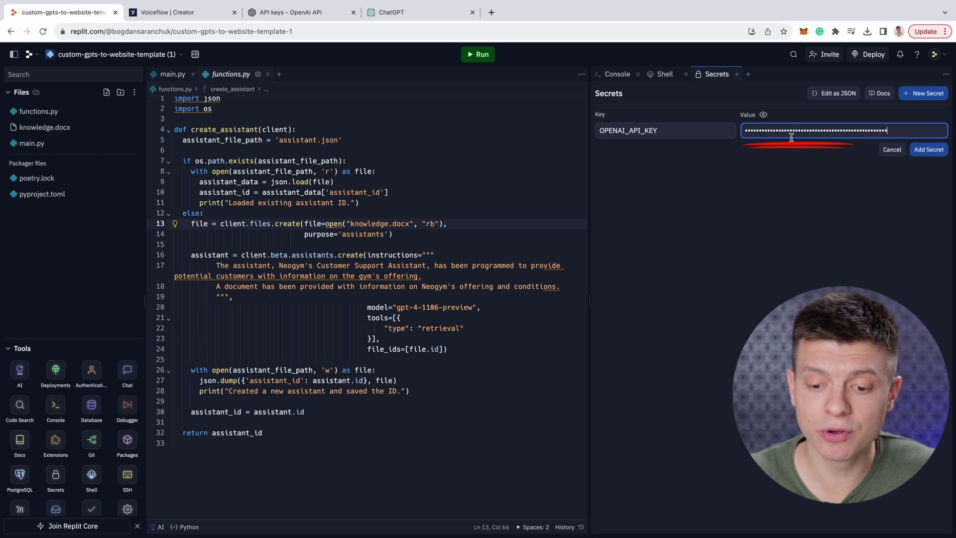
left_click(928, 150)
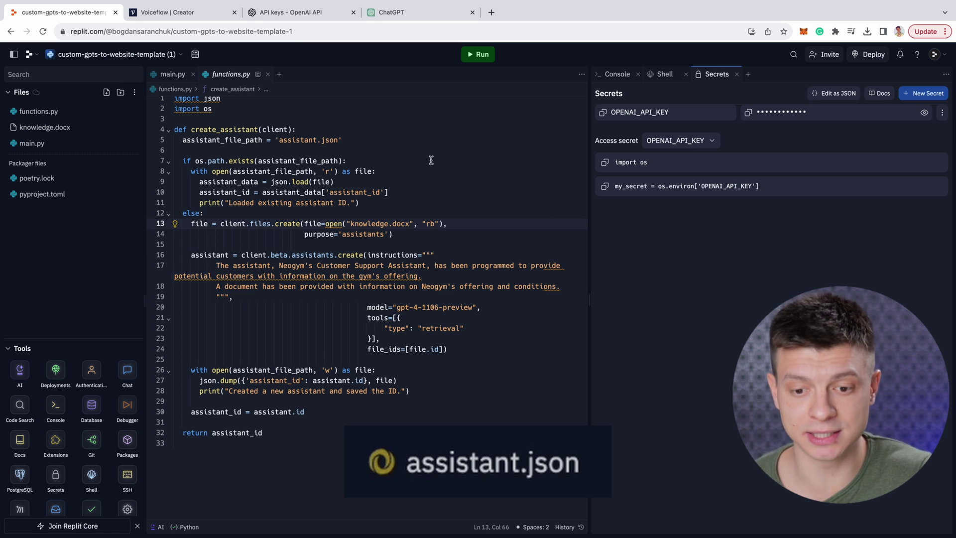
scroll(377, 161, "up", 1)
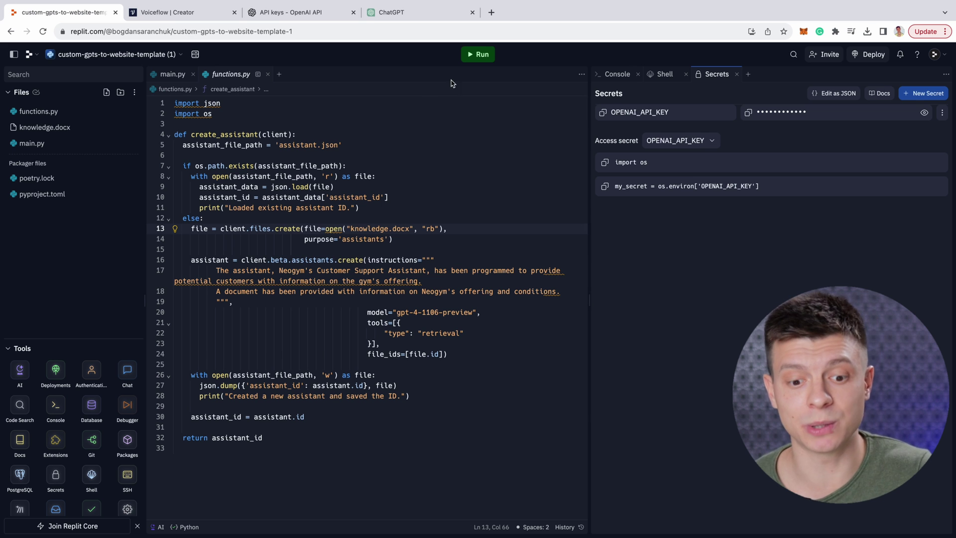
left_click(477, 54)
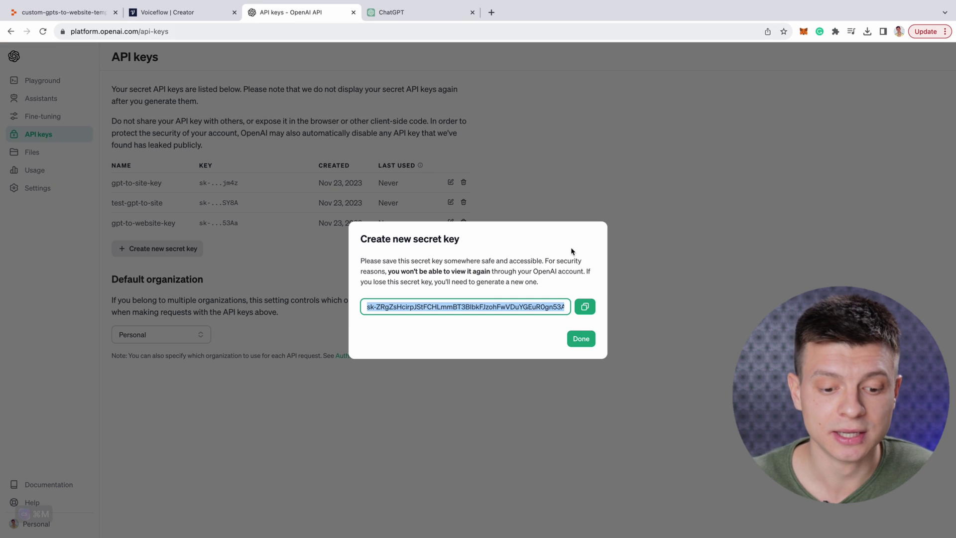
Open the newly created Untitled Assistant in OpenAI Assistants and name it Neogym
left_click(581, 338)
left_click(55, 99)
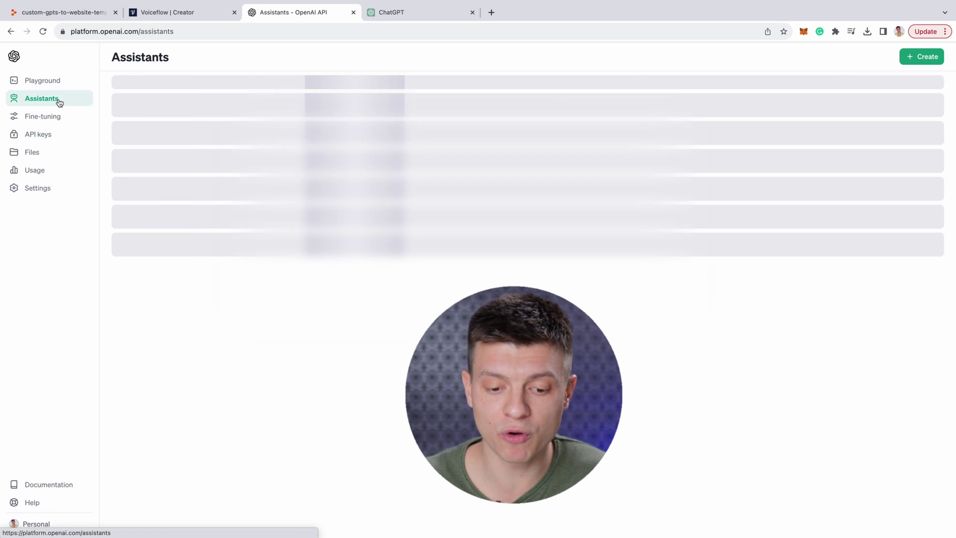
left_click(222, 100)
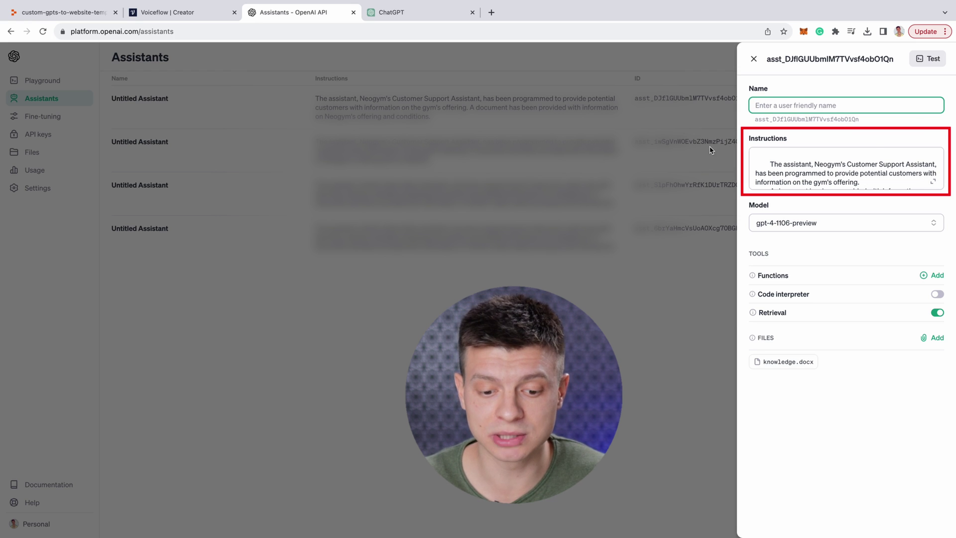
type("Neogym")
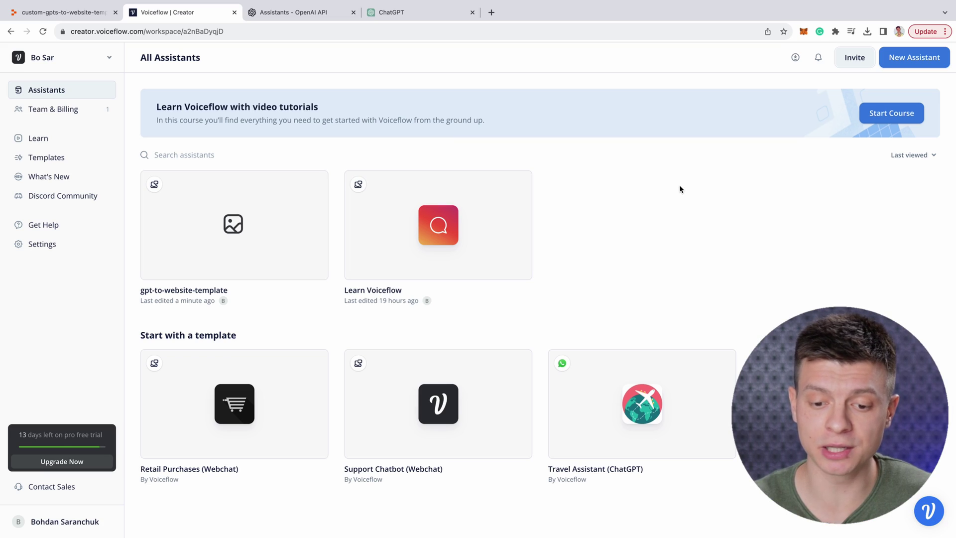
Import the template and replace YOUR_URL in the Create Thread request with the Replit app address
left_click(796, 58)
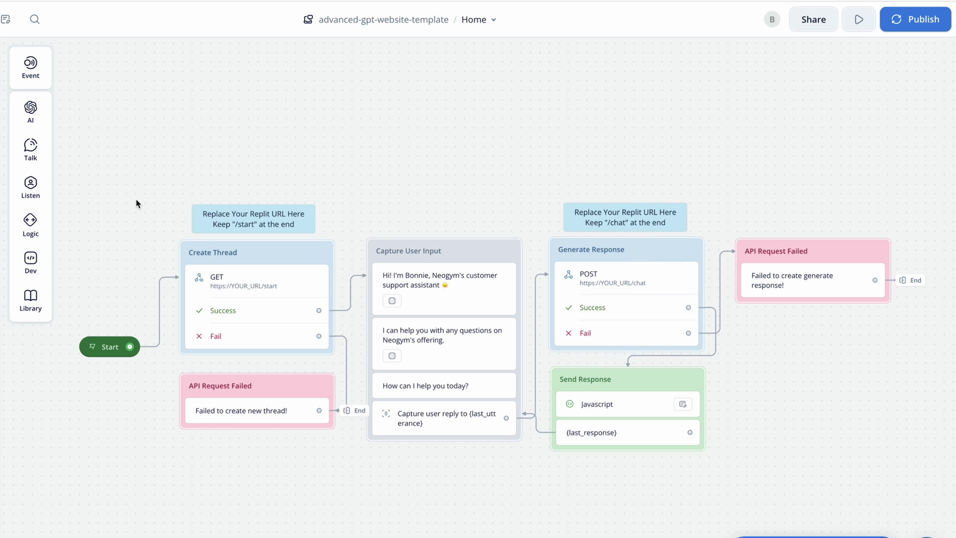
left_click(228, 279)
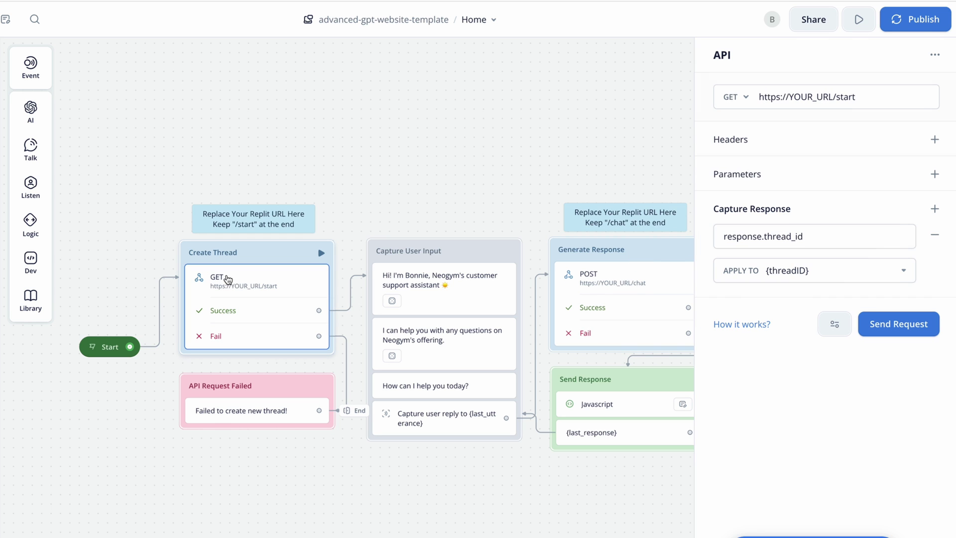
left_click(816, 98)
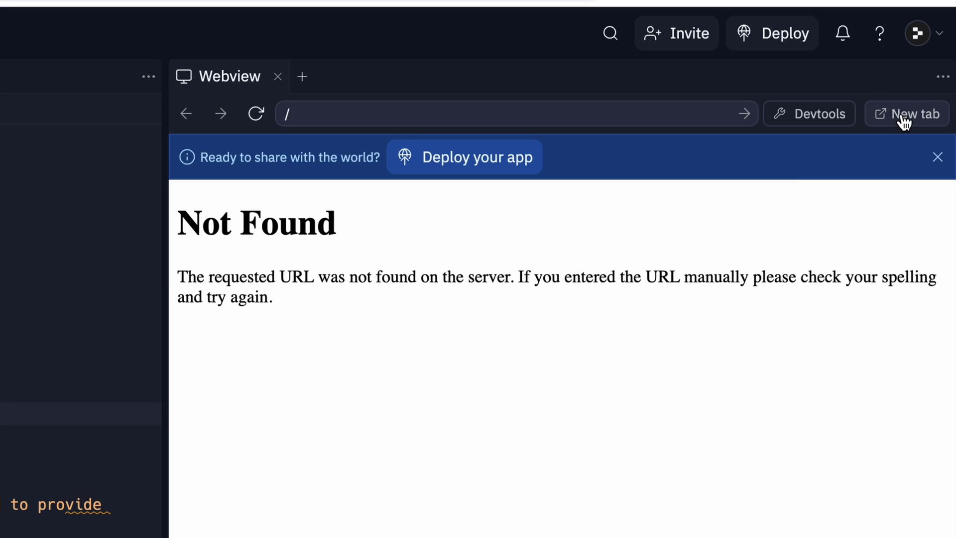
left_click(928, 59)
left_click_drag(279, 31, 69, 31)
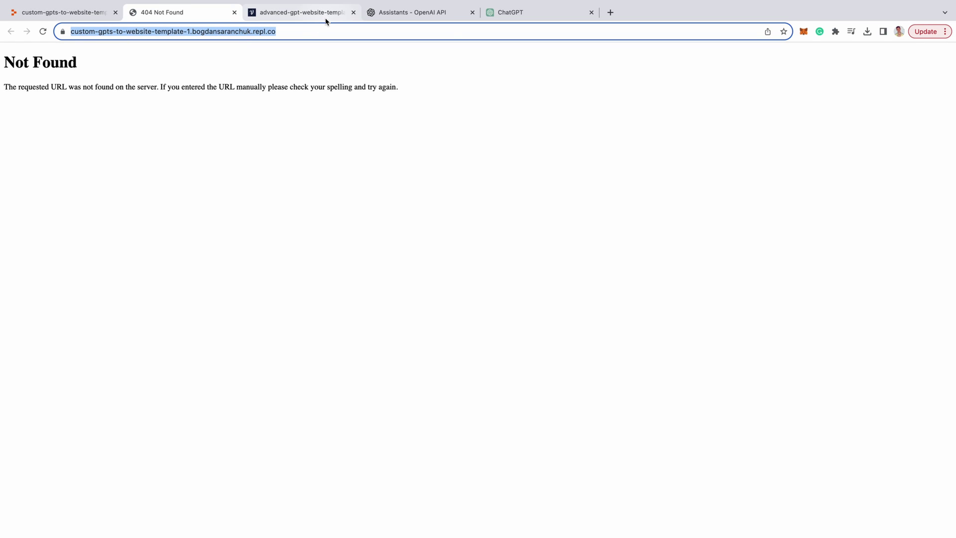
left_click(326, 18)
left_click_drag(849, 123, 781, 122)
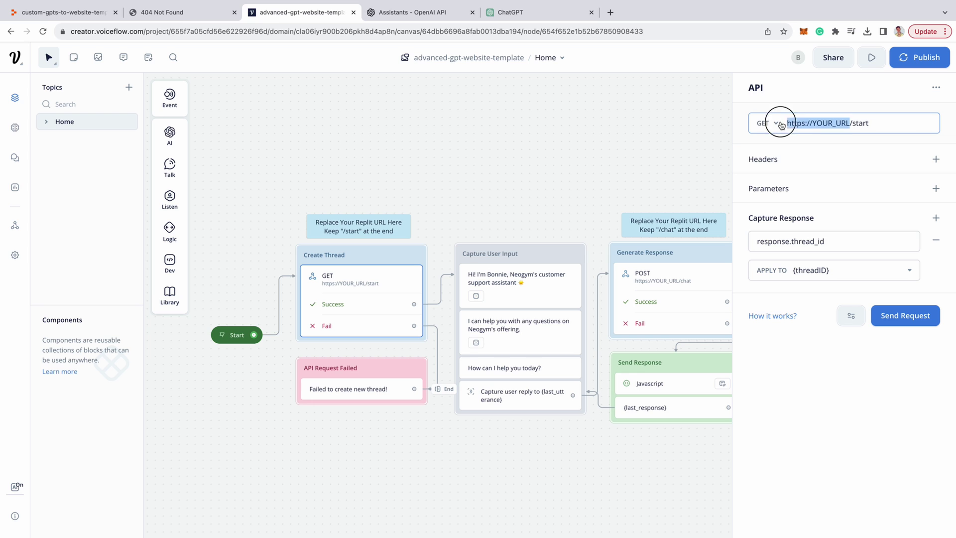
key("super+v")
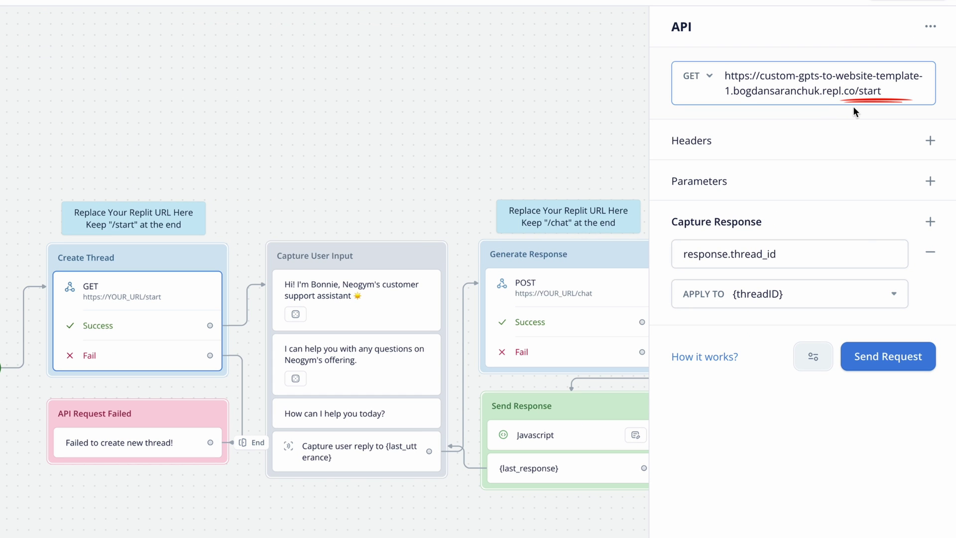
left_click(528, 116)
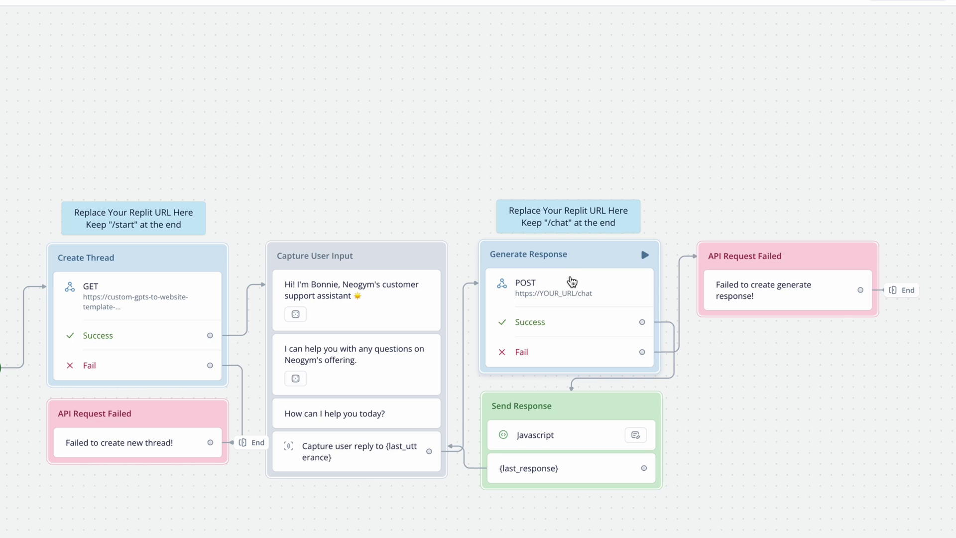
Point the Generate Response POST request at the Replit address, removing the doubled slash before /chat
left_click(567, 281)
left_click_drag(816, 75, 727, 75)
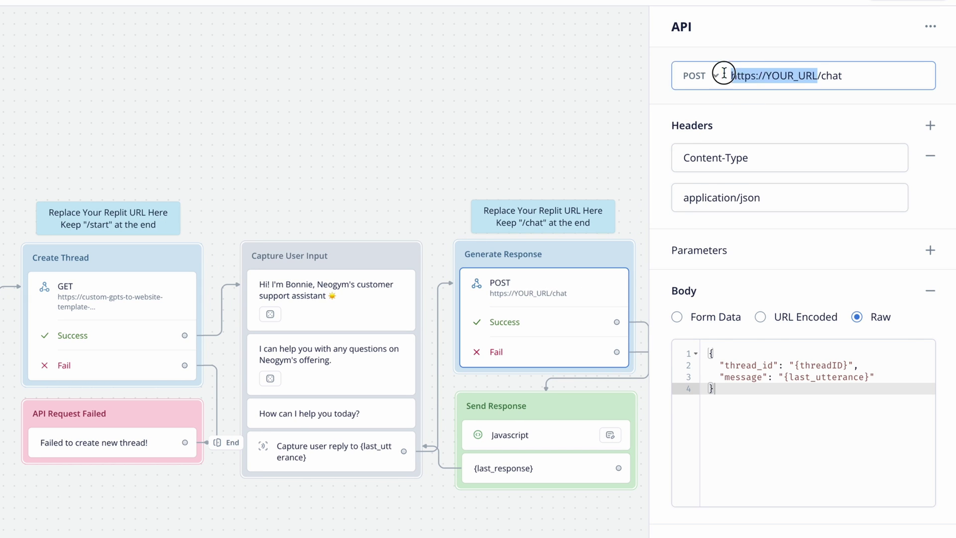
key("ctrl+v")
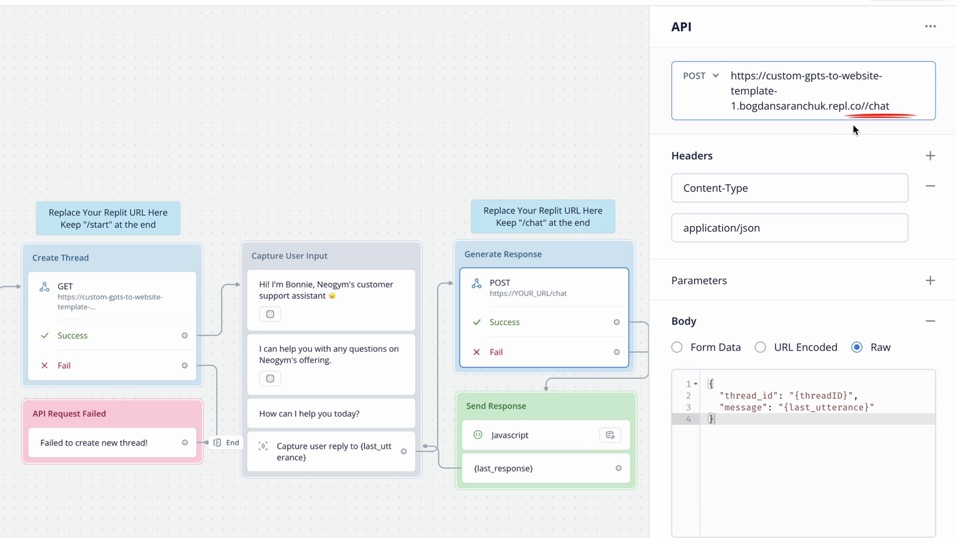
left_click(865, 105)
key("BackSpace")
left_click(505, 105)
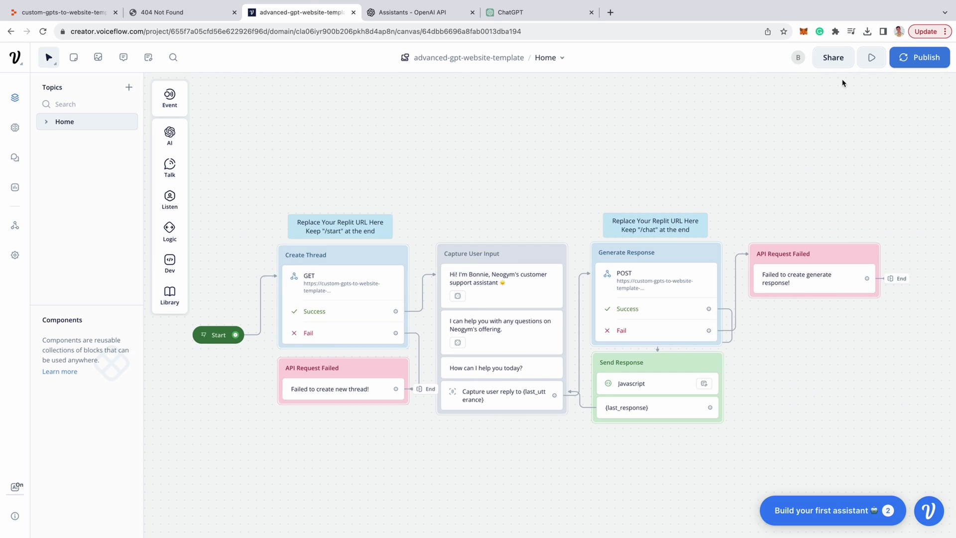
left_click(872, 57)
Ask the test chat 'when are your opening hours?', correcting the spelling before sending
left_click(854, 284)
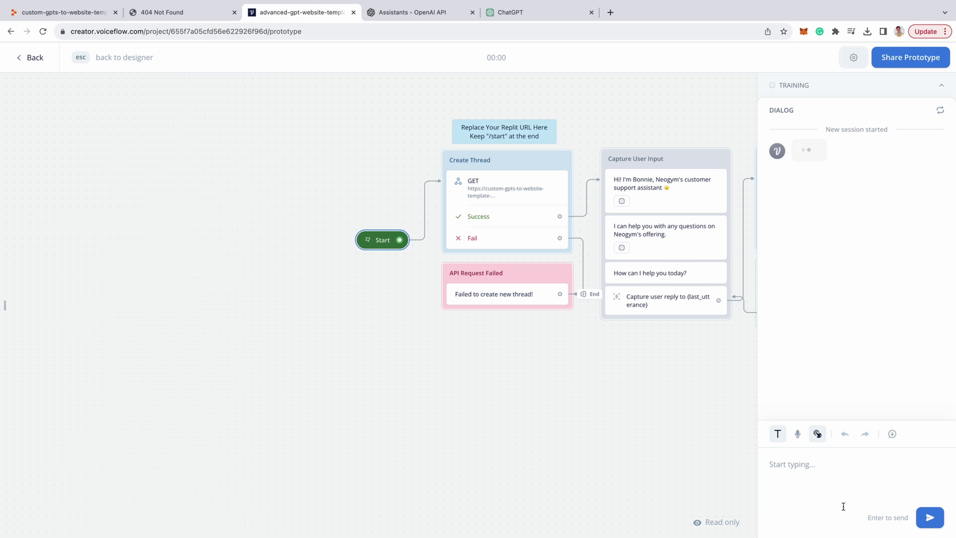
left_click(820, 470)
type("when are your ")
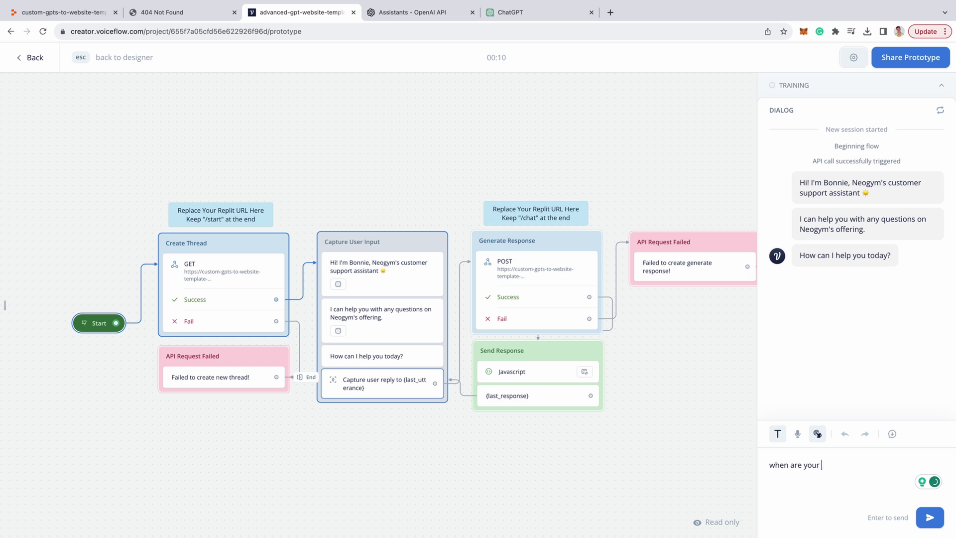
type("openning hours?")
mouse_move(841, 471)
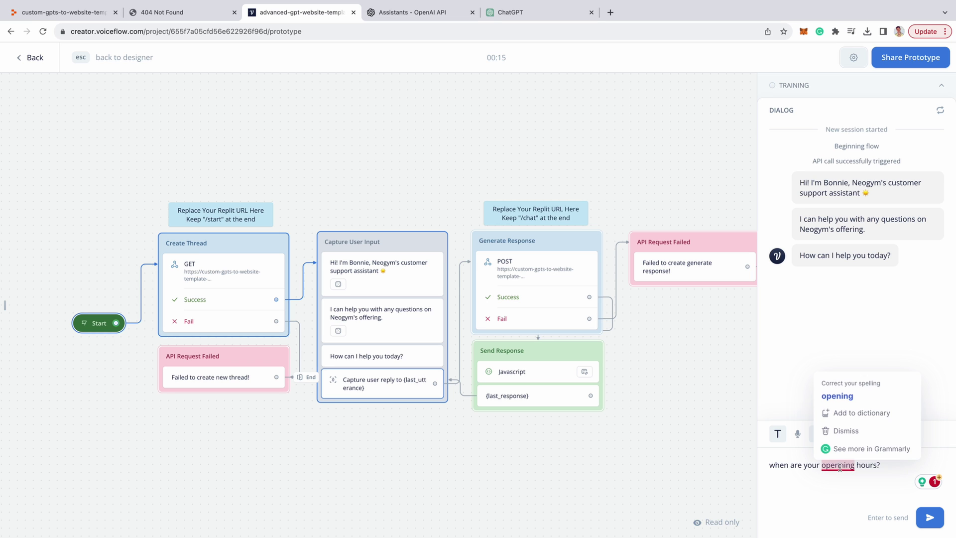
left_click(837, 395)
key("Return")
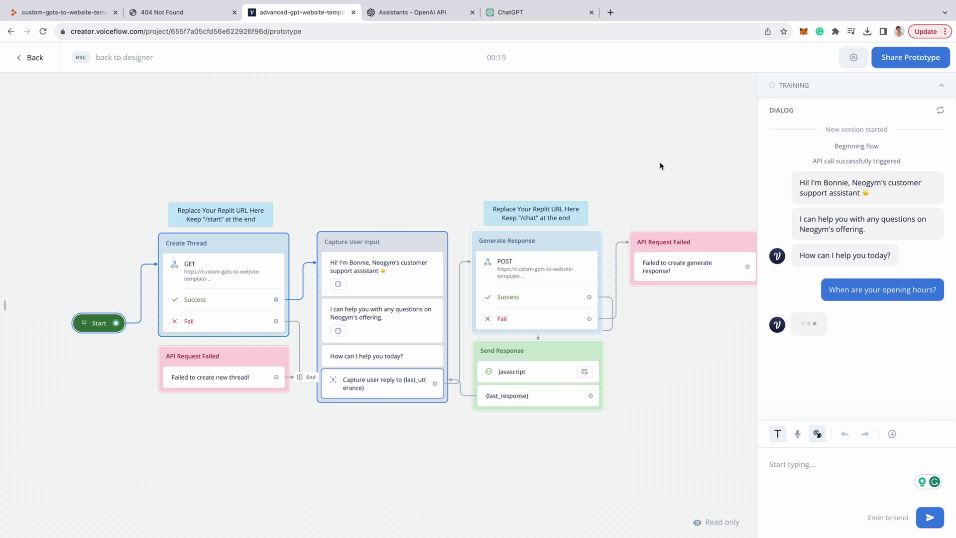
Confirm the question reached the Replit console, then return to the Voiceflow design canvas
left_click(68, 12)
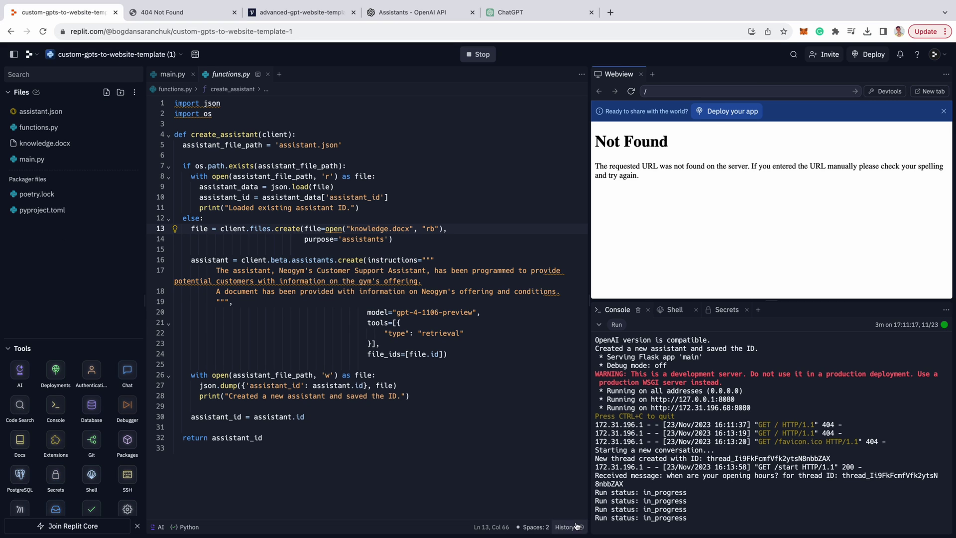
left_click_drag(664, 478, 624, 485)
left_click(299, 12)
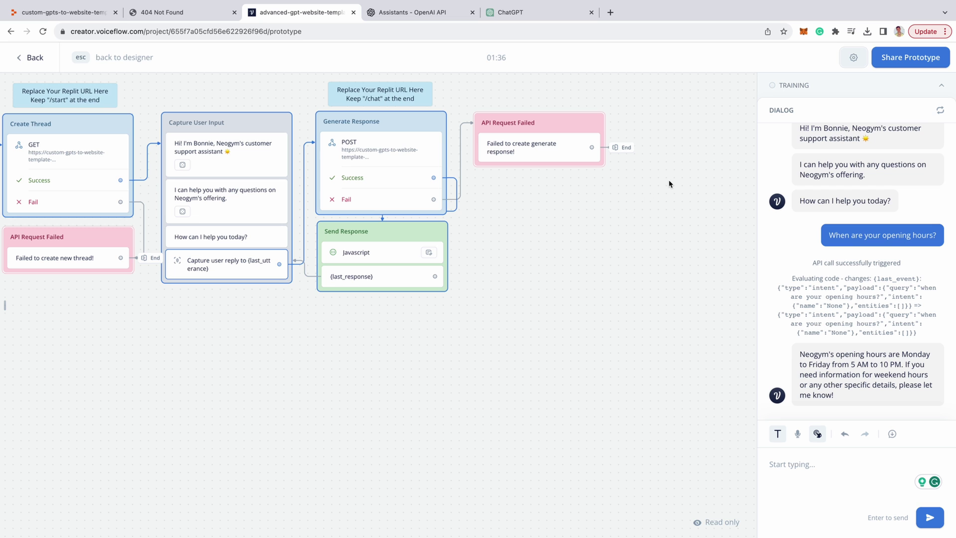
left_click(33, 58)
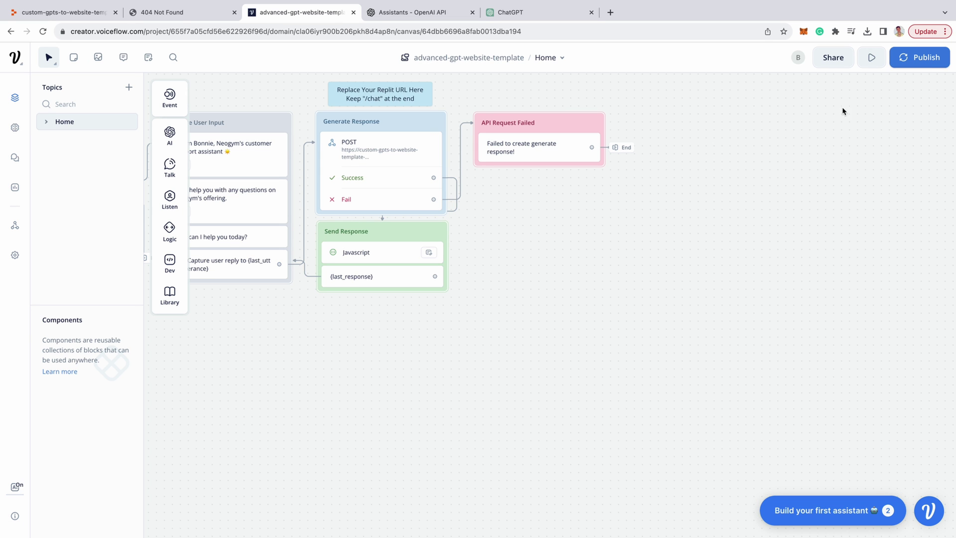
Publish version gpt-to-website-neogym and copy the Embed Widget installation code
left_click(914, 58)
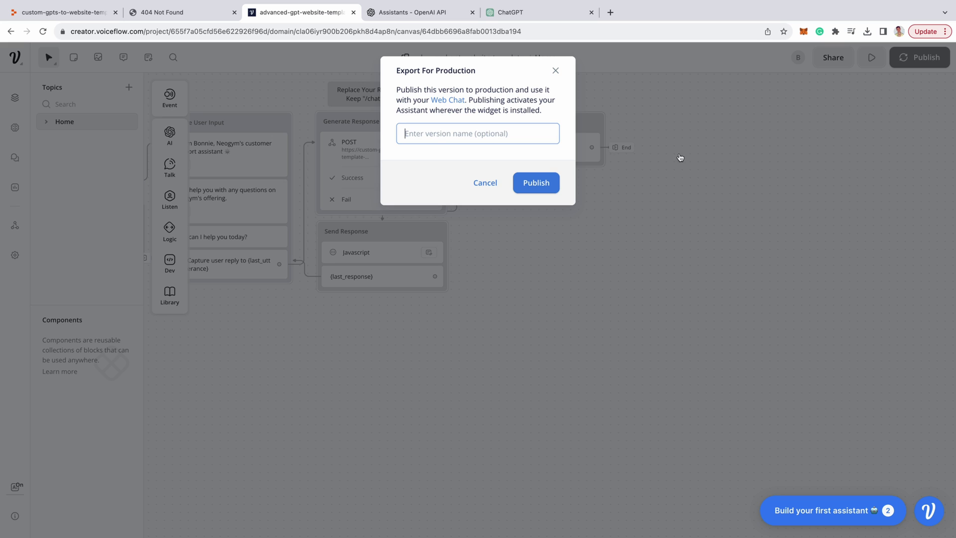
type("gpt-to-website-neogym")
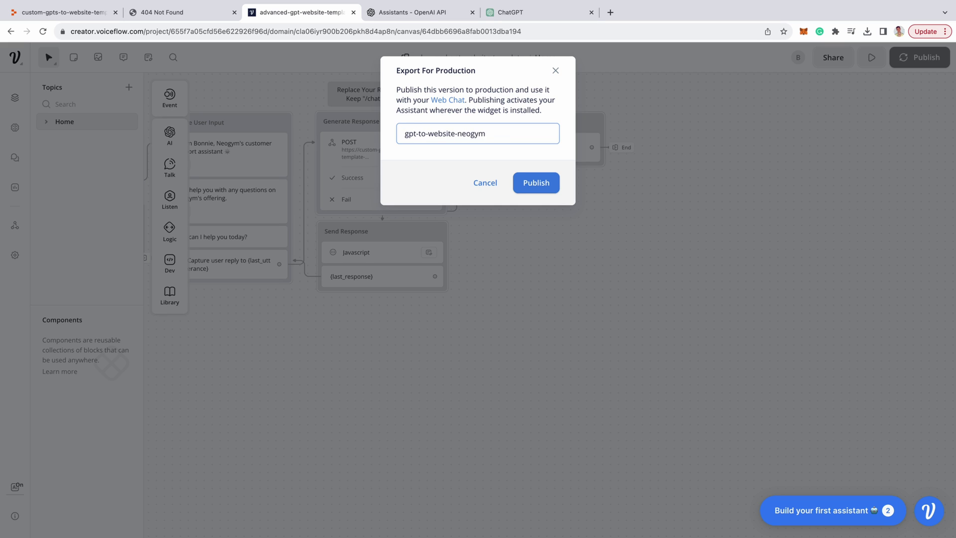
left_click(536, 182)
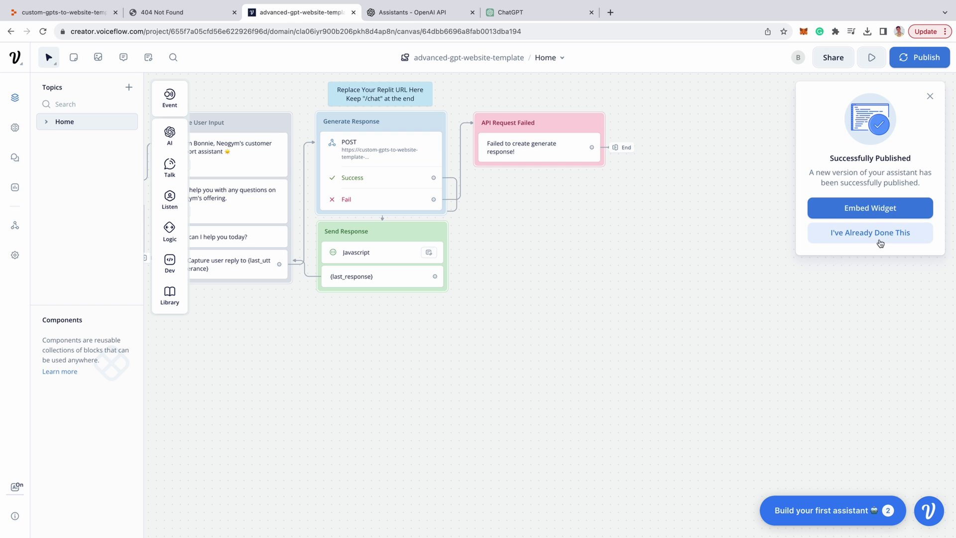
left_click(876, 220)
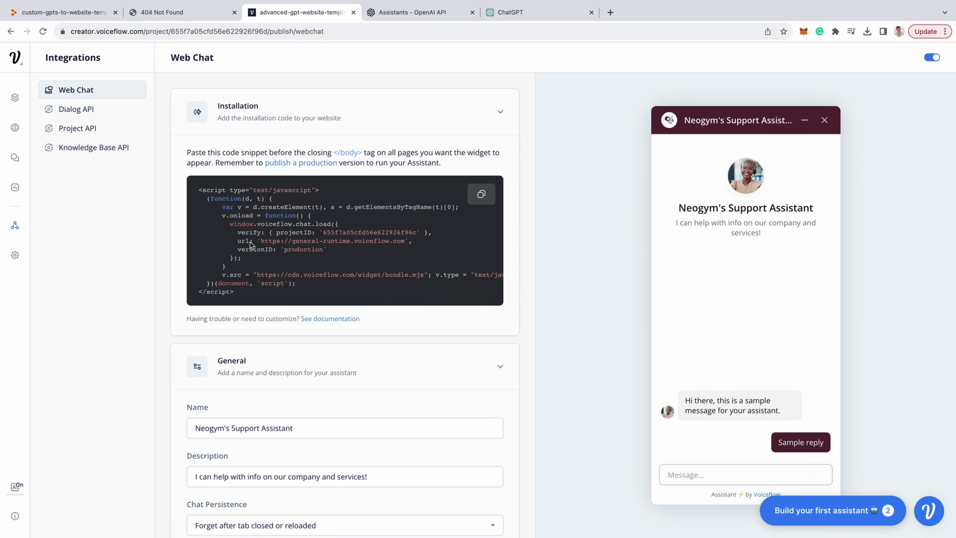
left_click(481, 194)
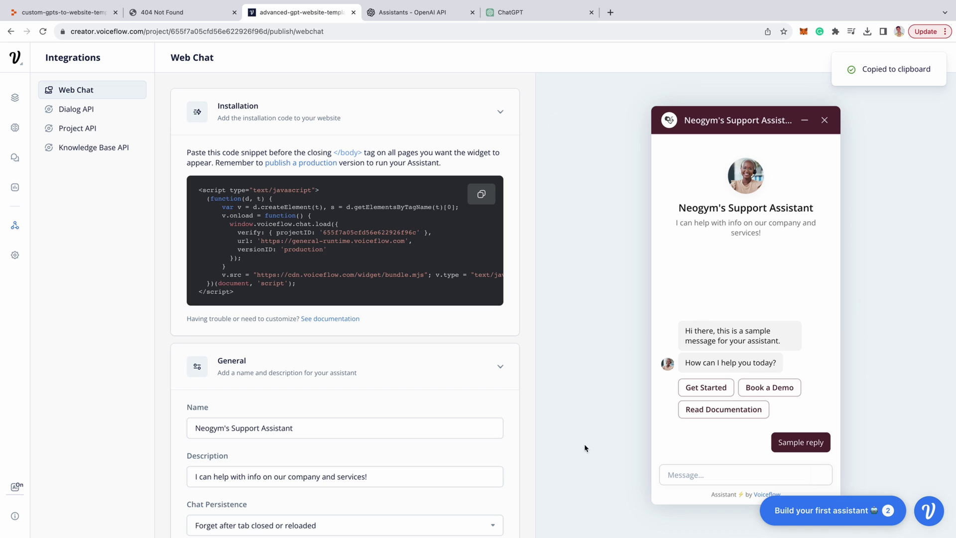
scroll(442, 412, "down", 6)
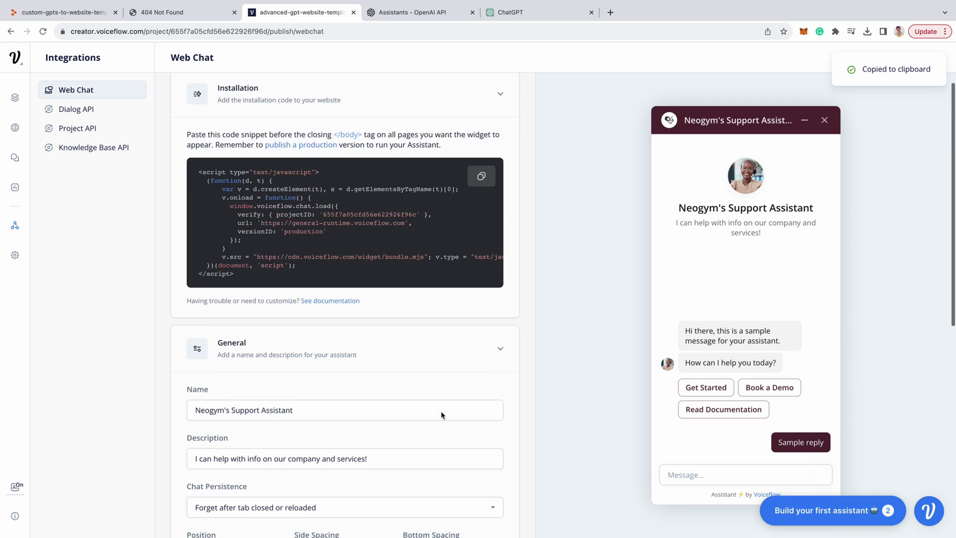
scroll(433, 407, "down", 2)
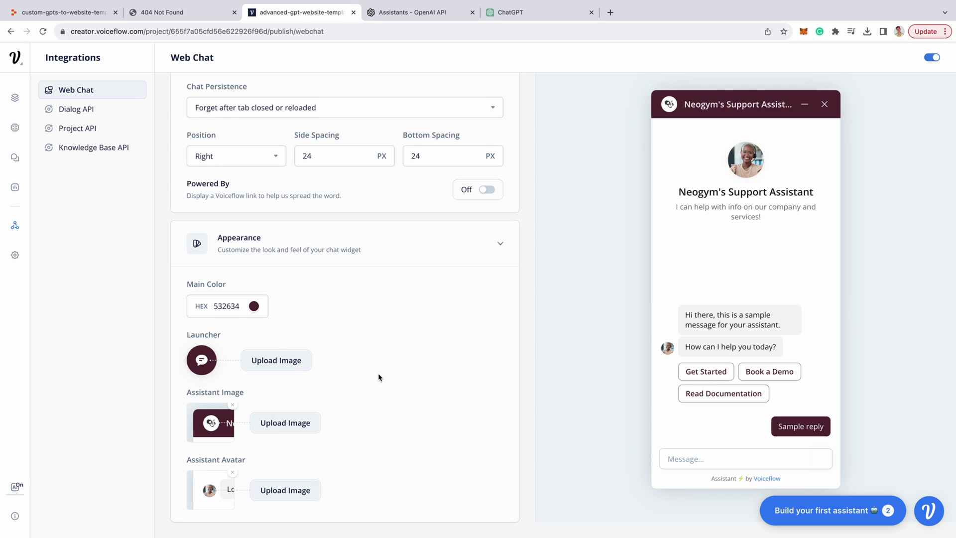
scroll(378, 377, "up", 1)
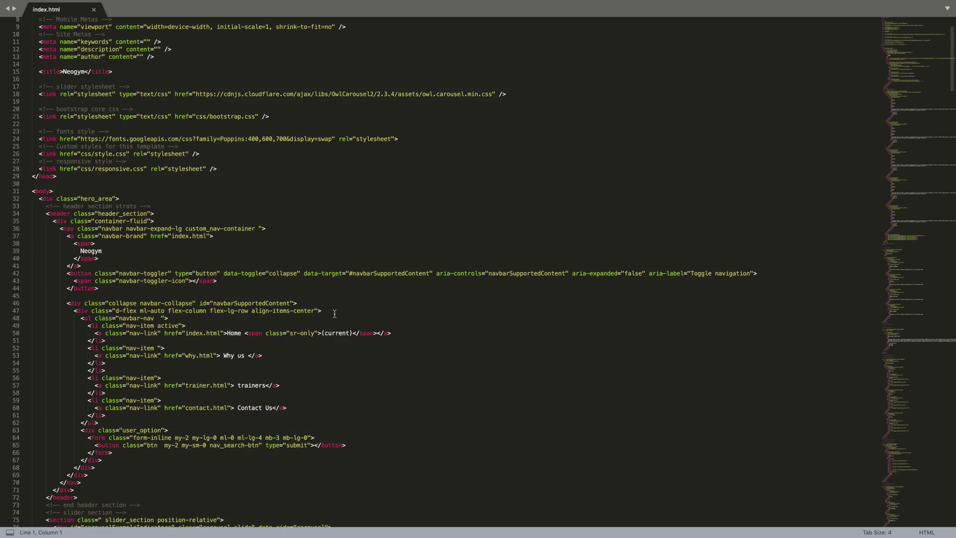
Paste the Voiceflow chat script above </body> in index.html and save the file
scroll(334, 313, "down", 20)
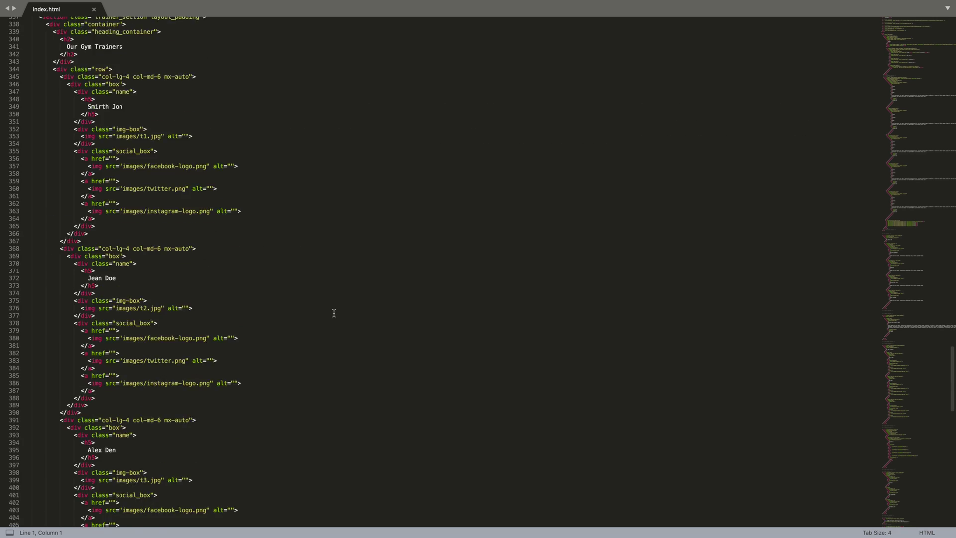
scroll(333, 312, "down", 20)
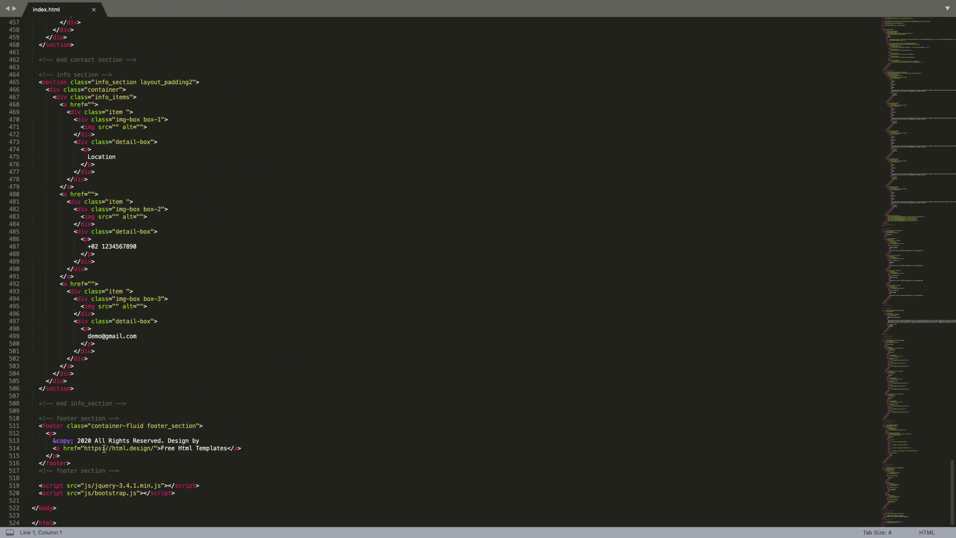
left_click(69, 501)
key("Return")
key("Return")
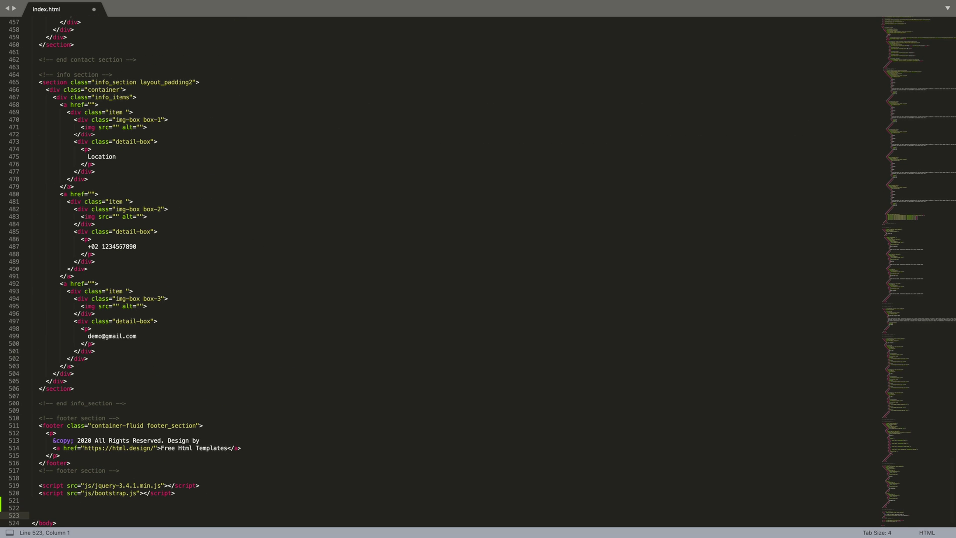
key("Up")
key("ctrl+v")
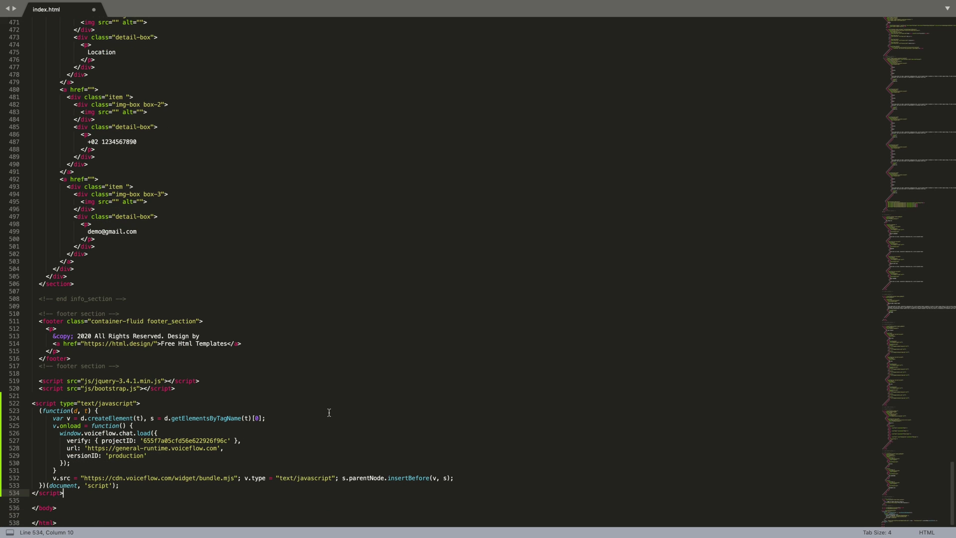
key("super+s")
key("super+Tab")
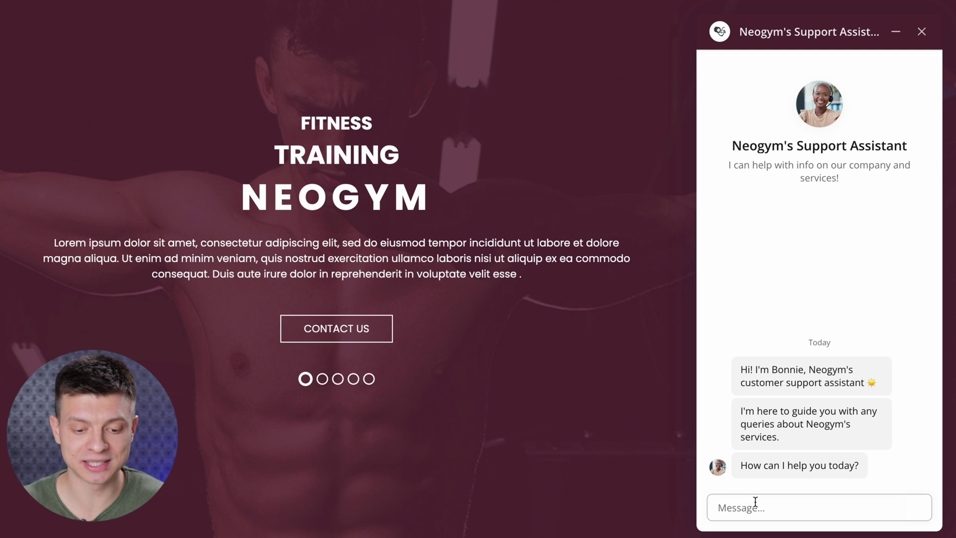
Ask the Neogym chatbot 'what are your membership options?' and highlight the listed plans
type("hat are you")
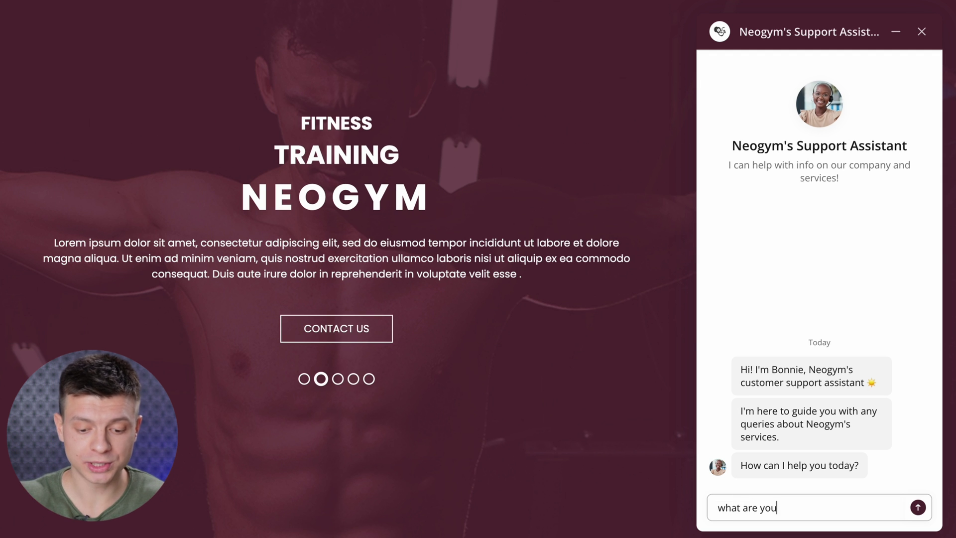
type("r membership op")
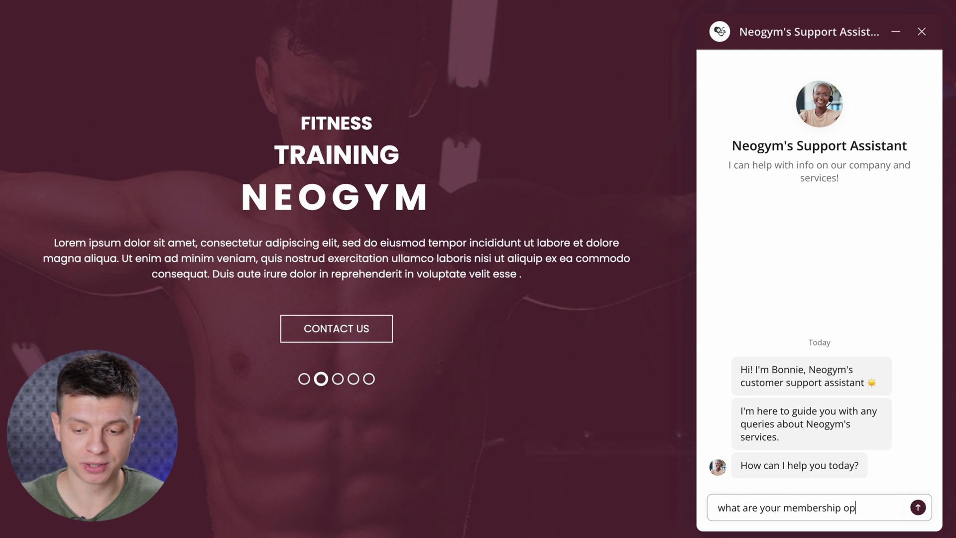
type("tions?")
key("Return")
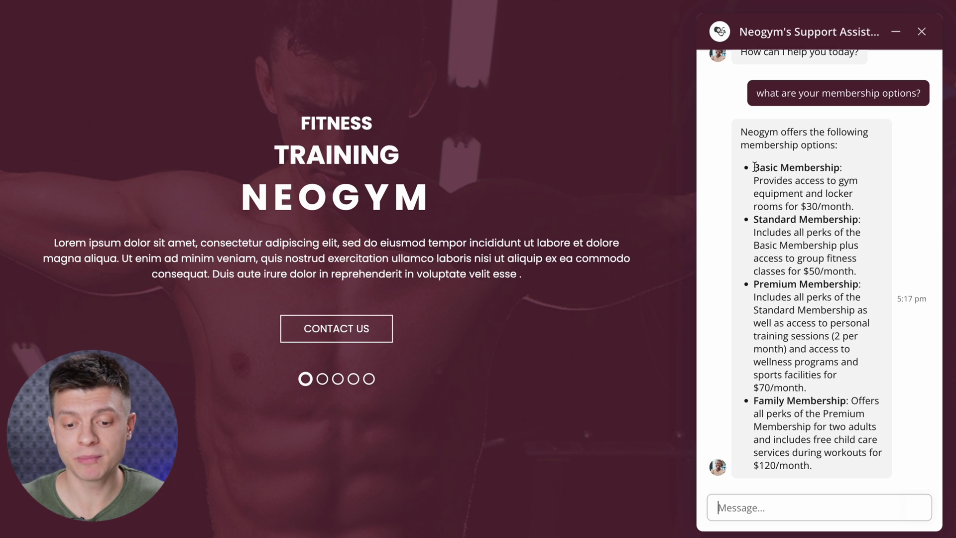
left_click_drag(755, 167, 879, 394)
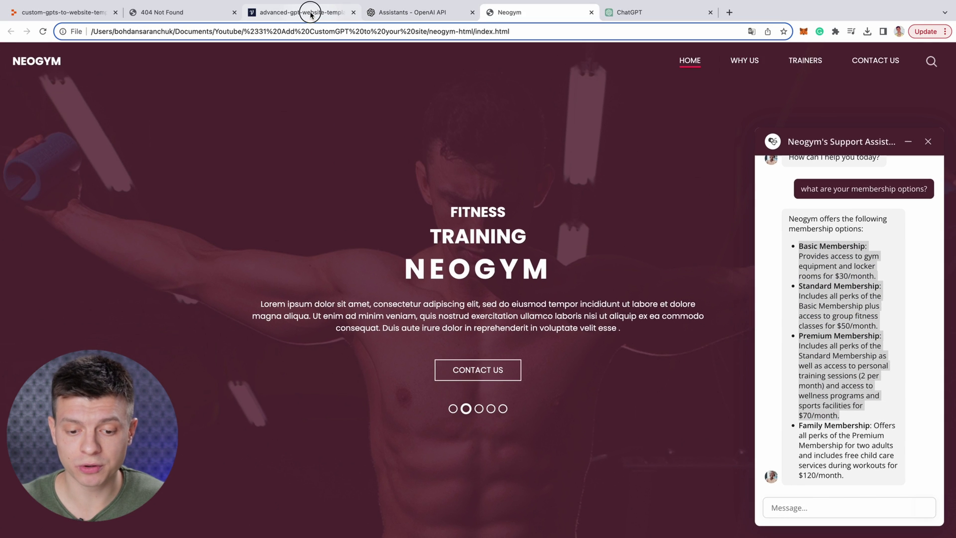
Change the web chat Main Color from 532634 to near-black 111103
left_click(299, 12)
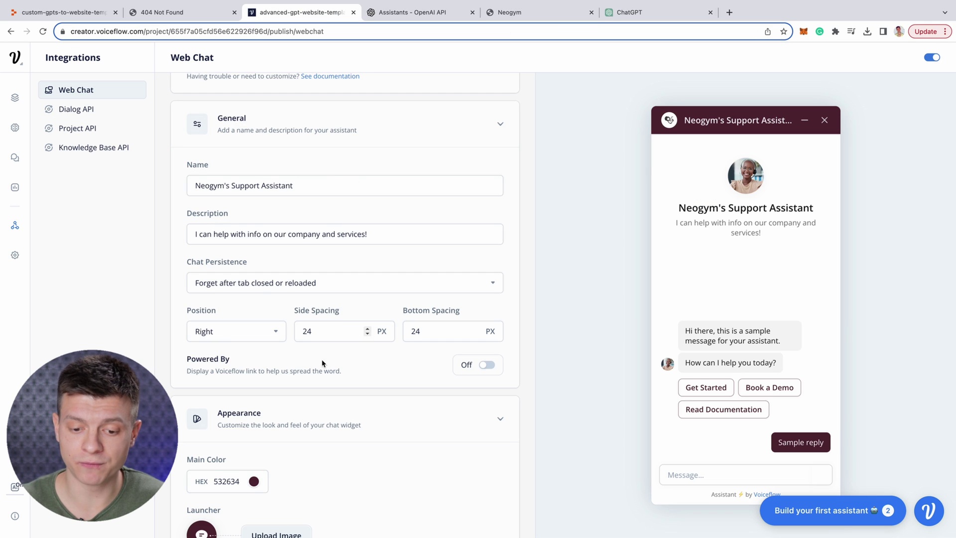
scroll(310, 432, "down", 1)
left_click(252, 307)
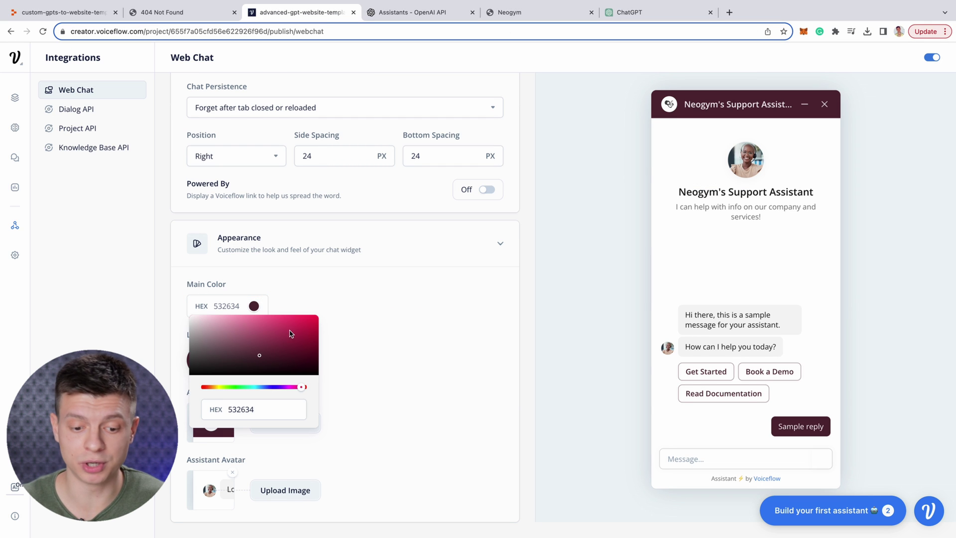
scroll(252, 359, "up", 2)
left_click_drag(251, 359, 306, 441)
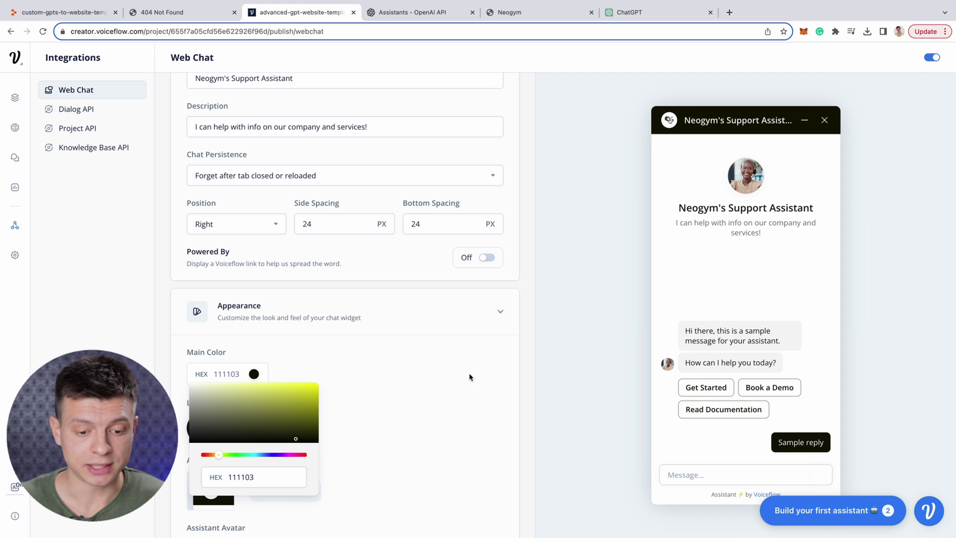
left_click(417, 395)
scroll(448, 243, "up", 7)
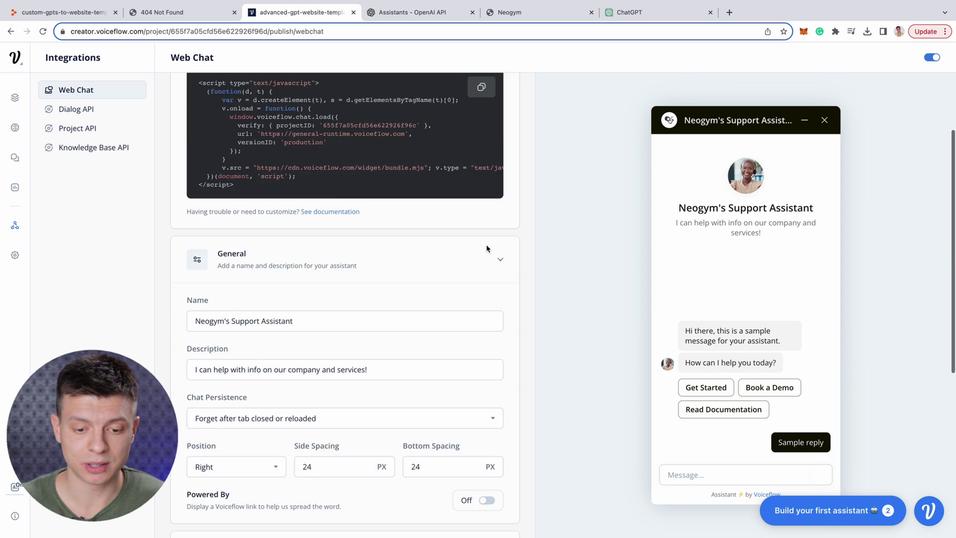
Reload the Neogym site, open the now-black chat widget and greet the assistant with 'Hi'
left_click(548, 12)
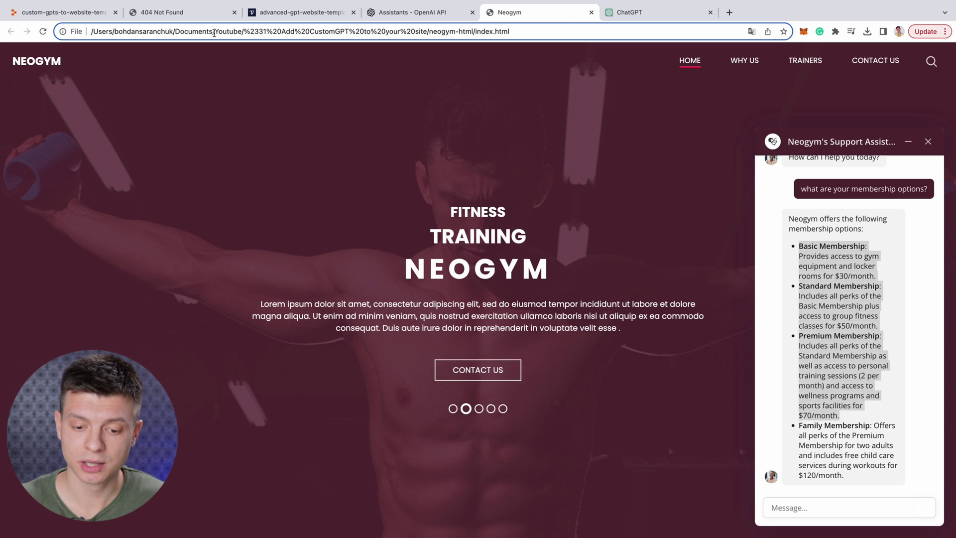
left_click(43, 32)
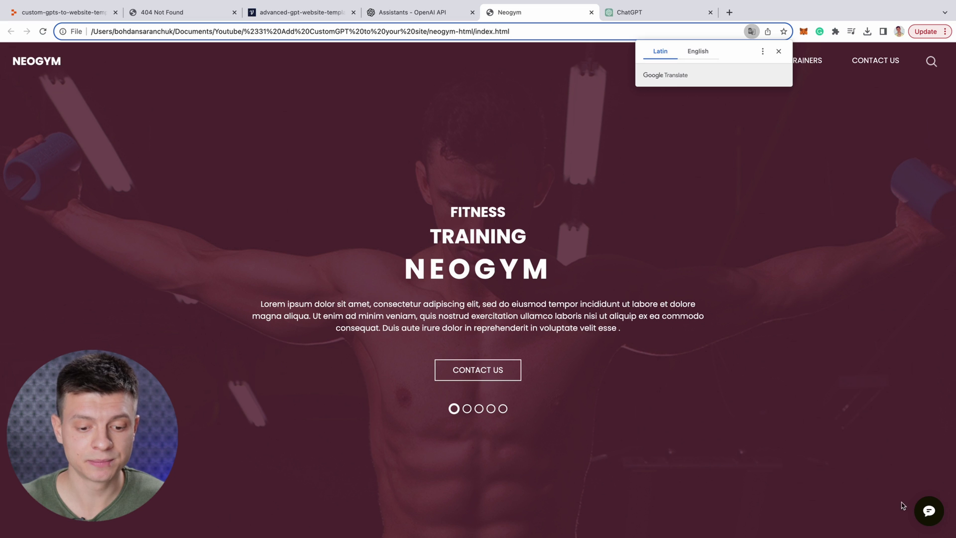
left_click(930, 511)
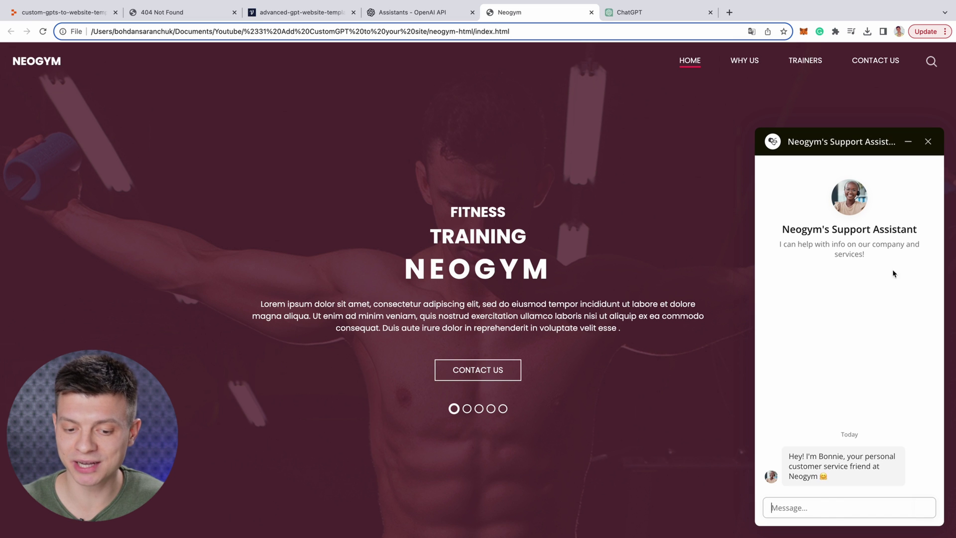
left_click(818, 506)
type("Hi")
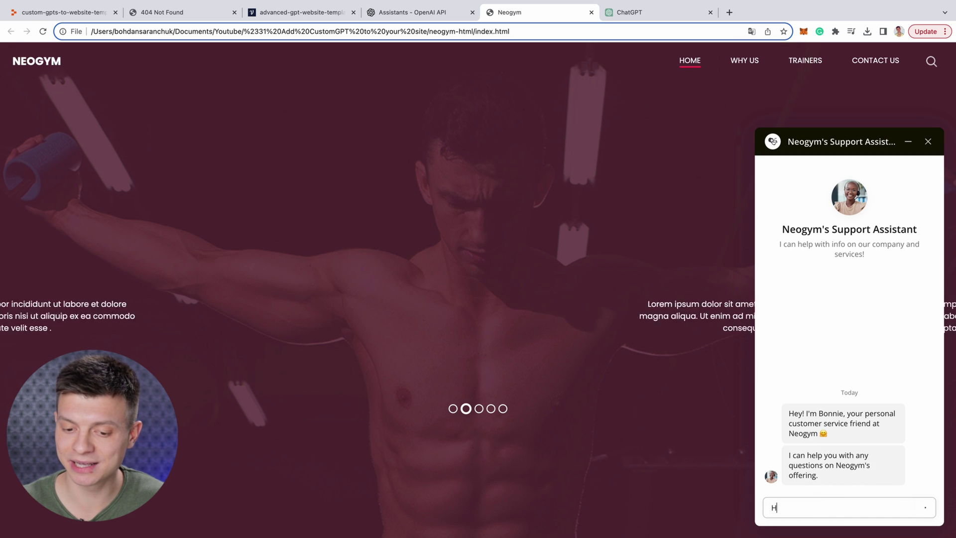